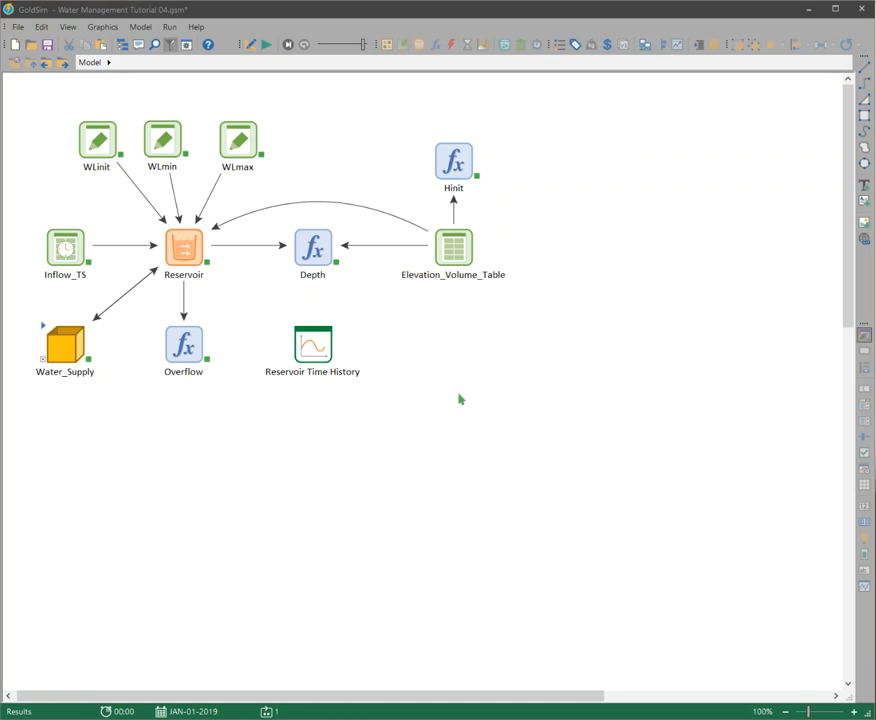
# - Open the Reservoir Time History chart and examine irrigation supply, inflow and water level around late September, zooming to early September through mid-October
pyautogui.click(442, 261)
pyautogui.doubleClick(313, 346)
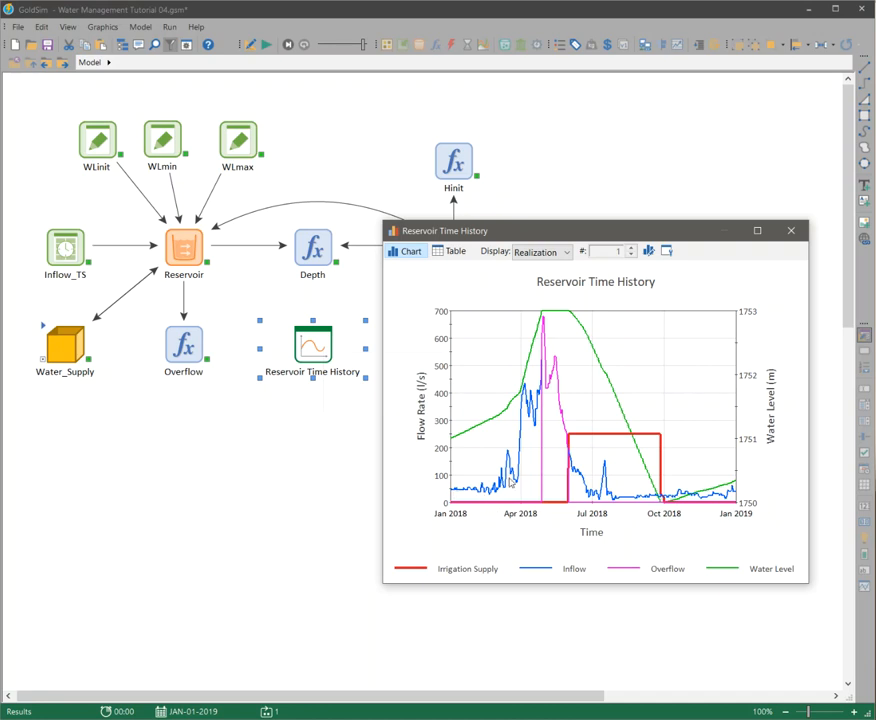
pyautogui.moveTo(545, 392)
pyautogui.moveTo(642, 419); pyautogui.dragTo(678, 513)
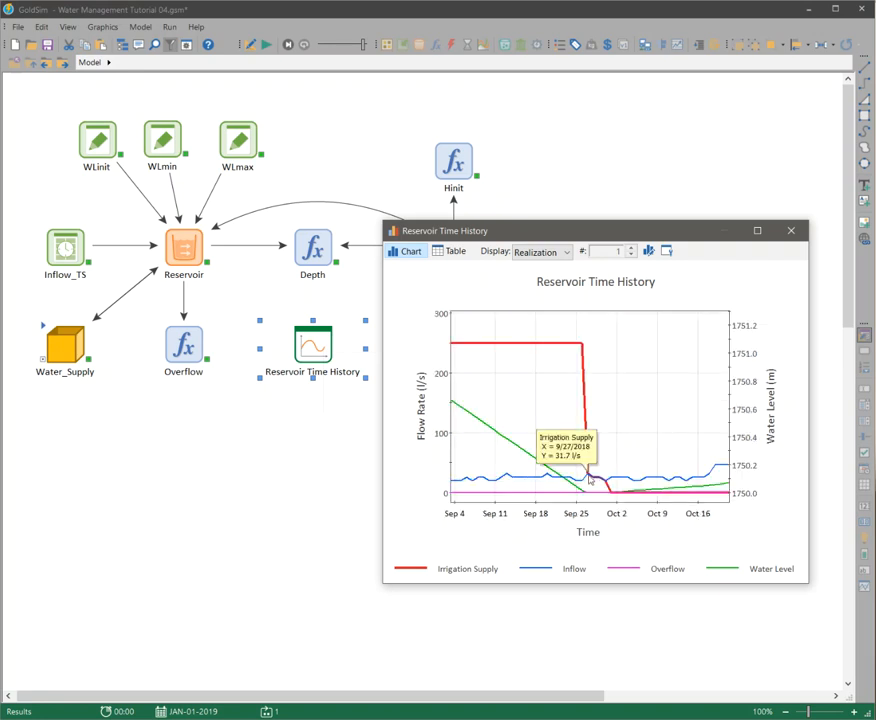
pyautogui.moveTo(588, 496)
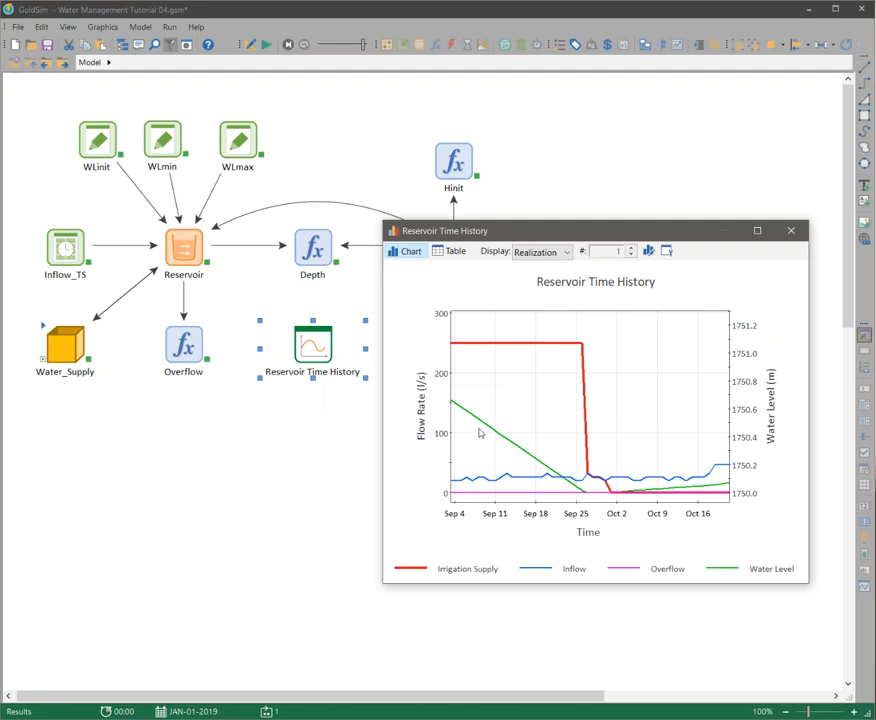
pyautogui.moveTo(519, 450)
pyautogui.click(791, 230)
pyautogui.click(375, 475)
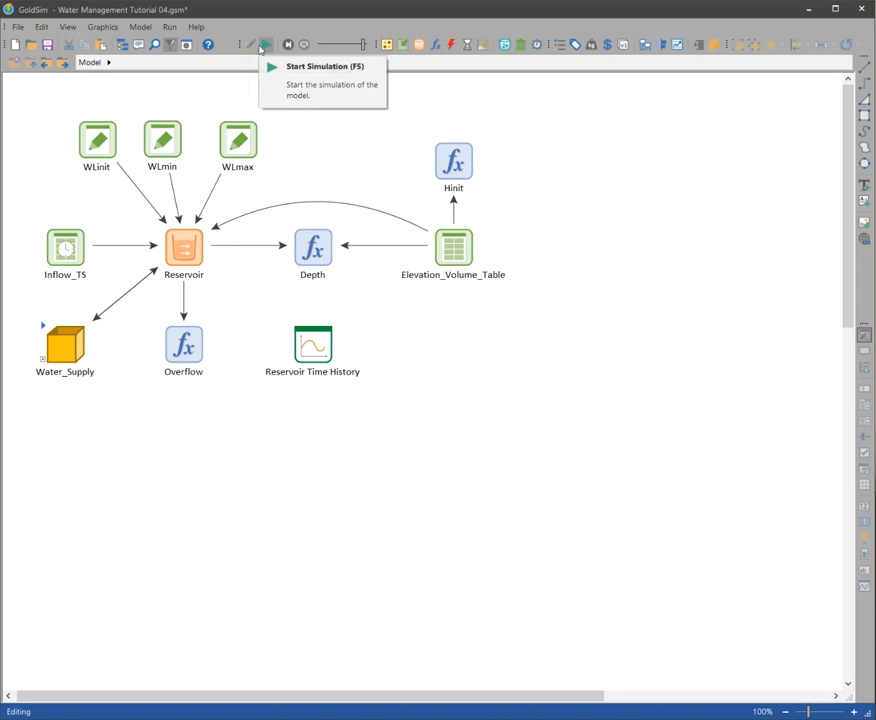
# - Inside the Water_Supply container, shift Irrigation_Demand and the dashed red arrow slightly right to make room for new inputs
pyautogui.click(42, 326)
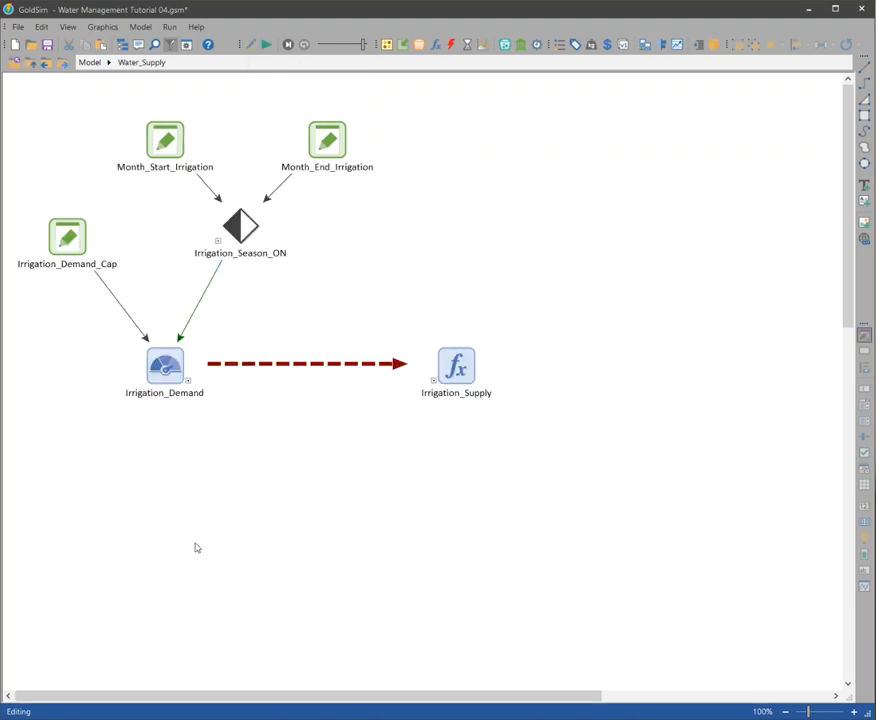
pyautogui.click(178, 388)
pyautogui.click(295, 491)
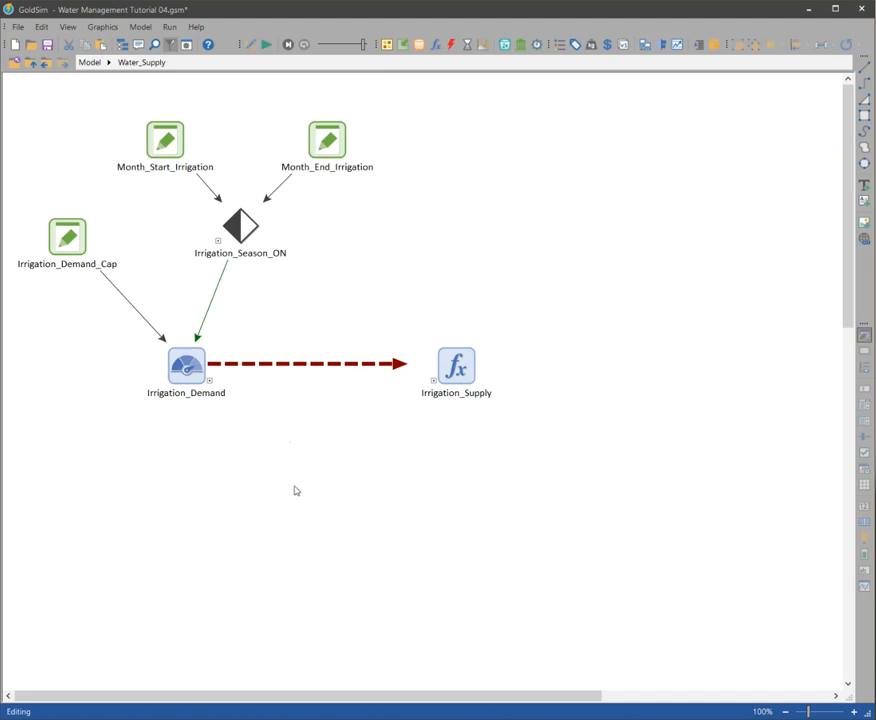
pyautogui.click(280, 364)
pyautogui.click(342, 497)
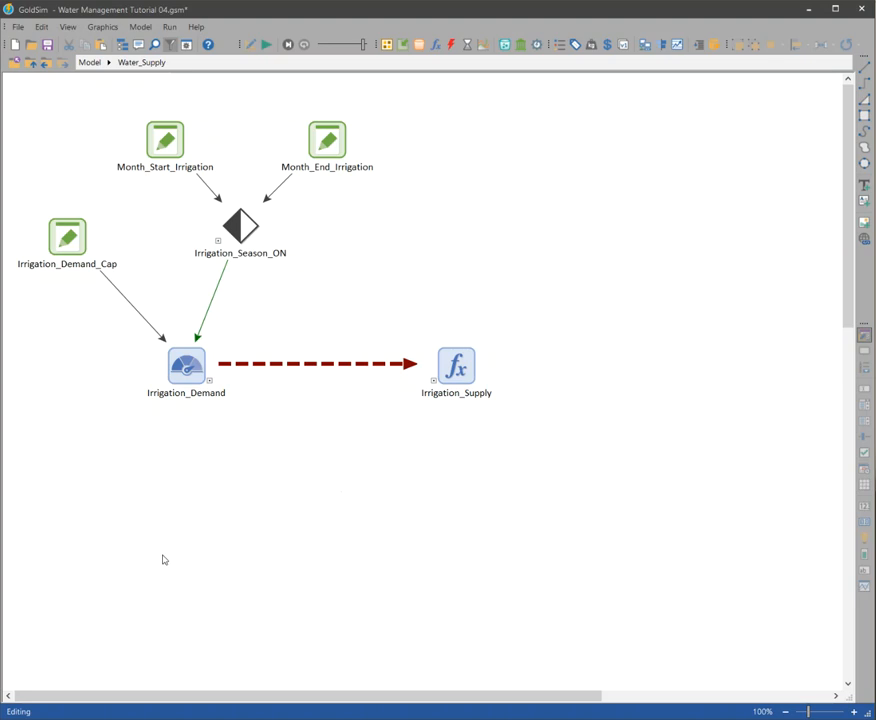
# - Add a Data element left of Irrigation_Demand, name it Curtailed_Demand and set its display units to l/s
pyautogui.click(404, 45)
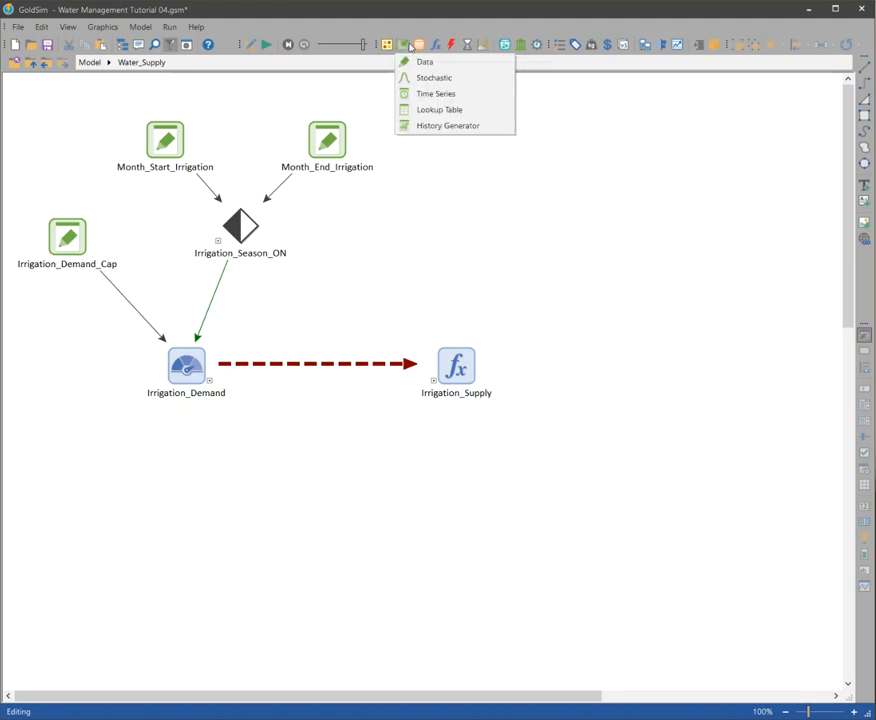
pyautogui.click(425, 62)
pyautogui.click(86, 368)
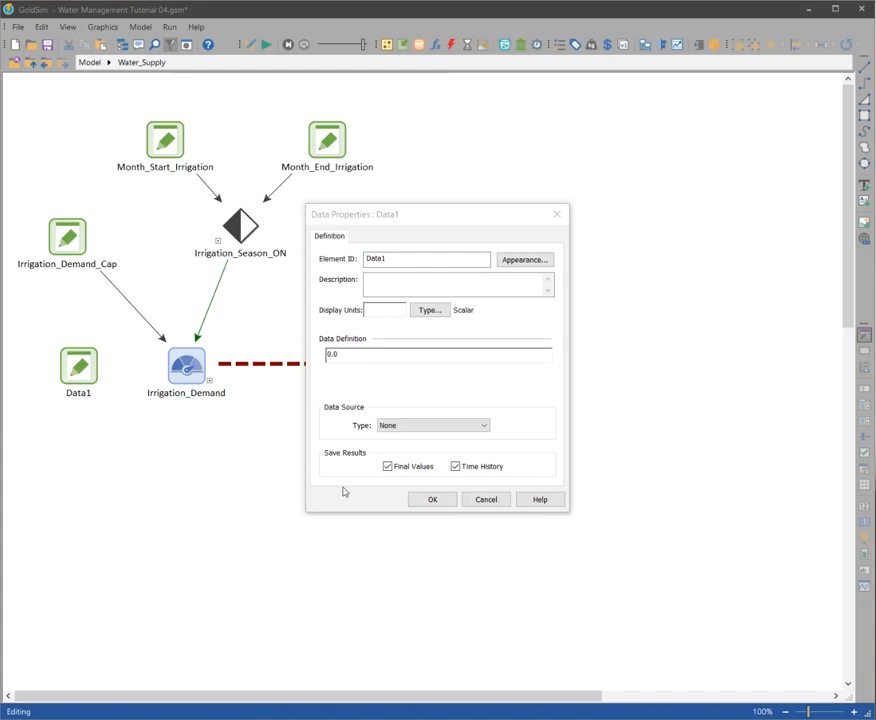
pyautogui.moveTo(411, 261); pyautogui.dragTo(302, 265)
pyautogui.write('Curtailed_Demand')
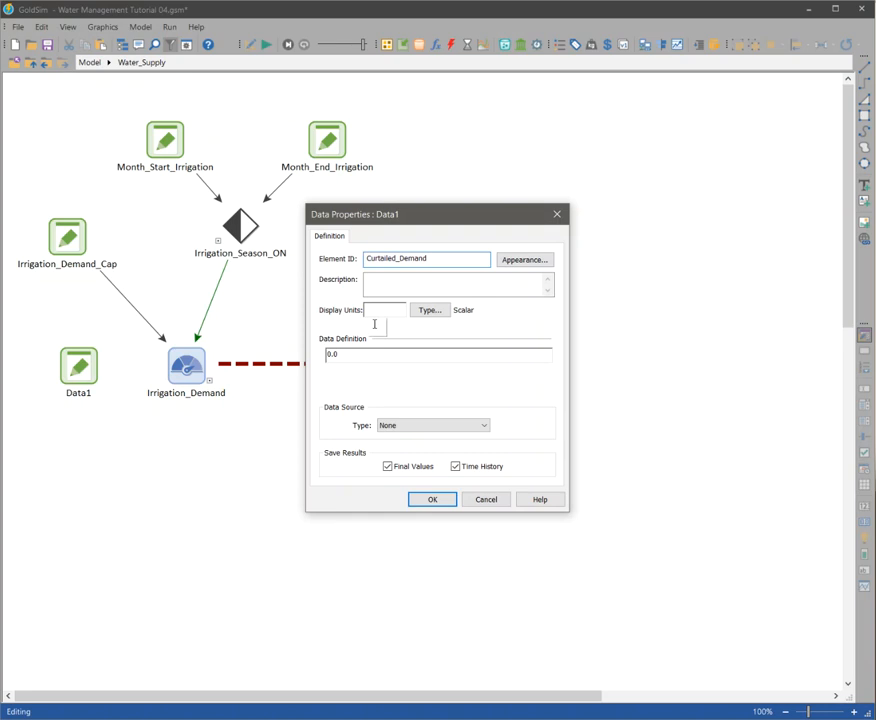
pyautogui.click(381, 309)
pyautogui.write('l/s')
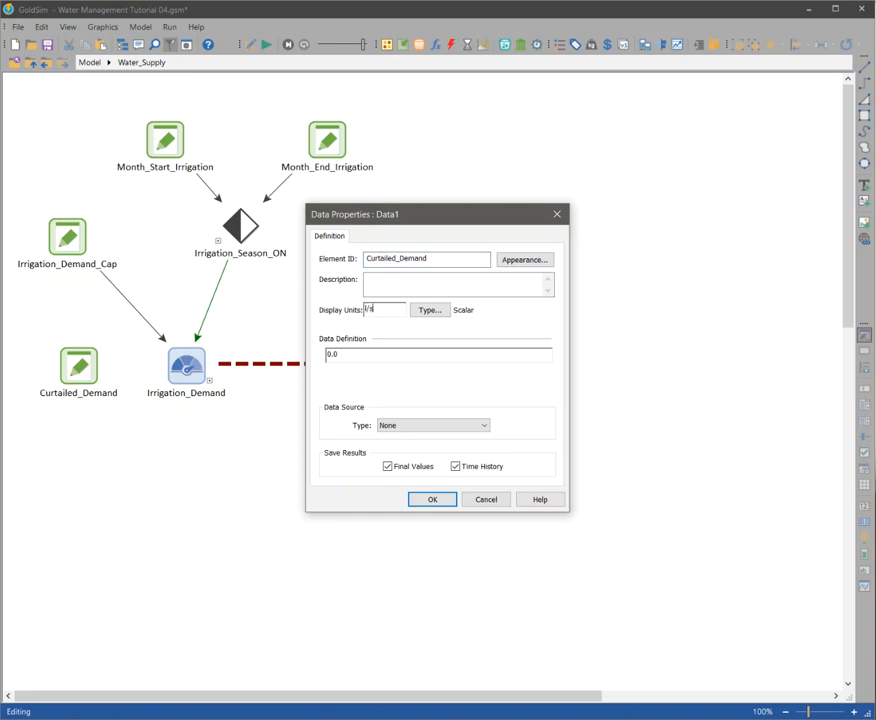
# - Describe Curtailed_Demand as "Demand requested from the reservoir during curtailment", set its value to 25, and align it beneath Irrigation_Demand_Cap
pyautogui.click(424, 287)
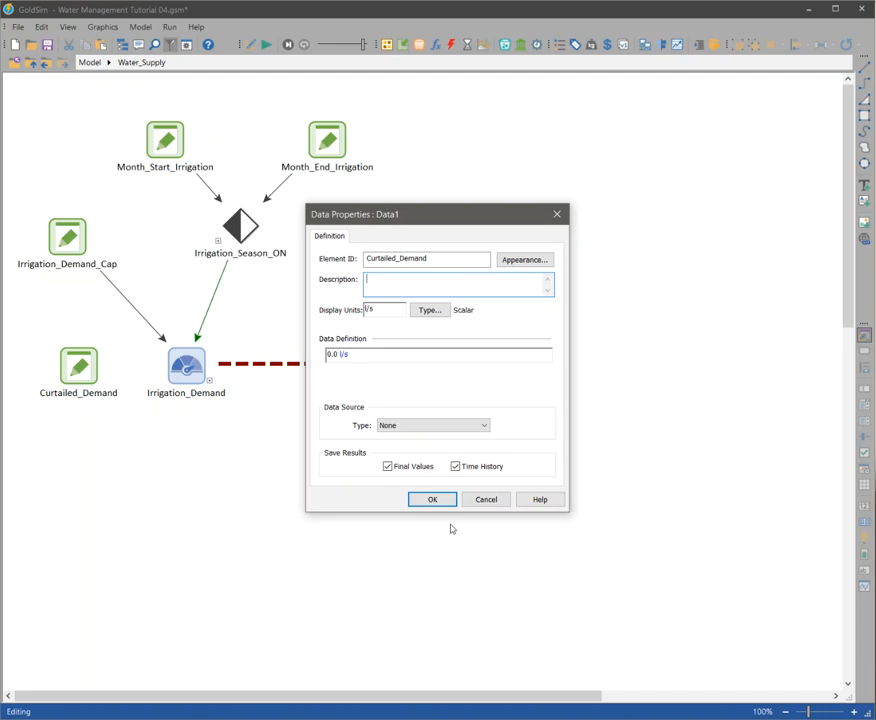
pyautogui.write('Demand requested from the reservoir dur')
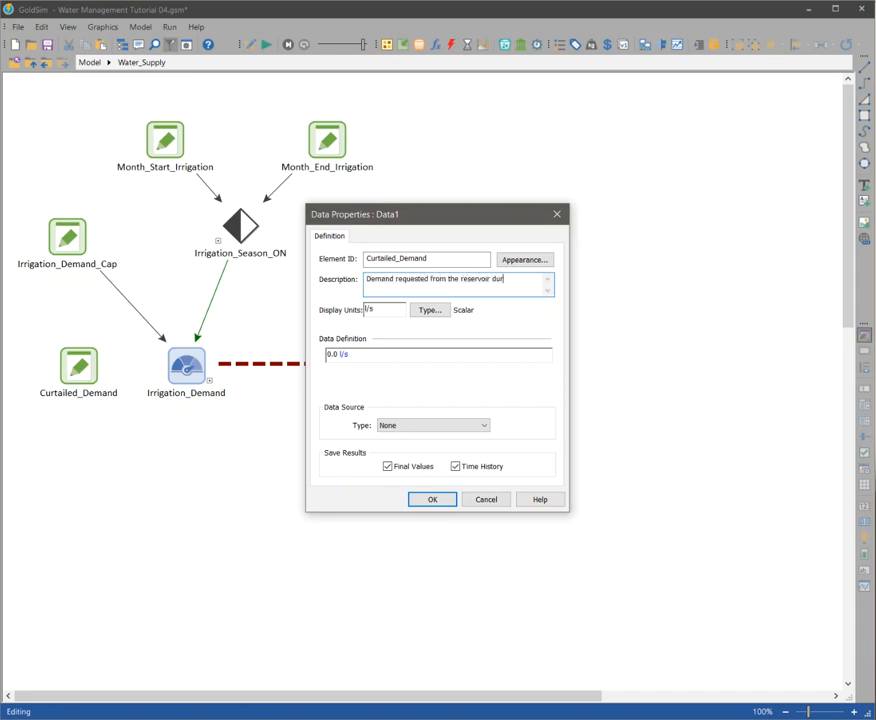
pyautogui.write('ing curtailment')
pyautogui.click(343, 354)
pyautogui.write('25')
pyautogui.moveTo(358, 221)
pyautogui.mouseDown()
pyautogui.moveTo(395, 226)
pyautogui.moveTo(342, 219)
pyautogui.mouseUp()
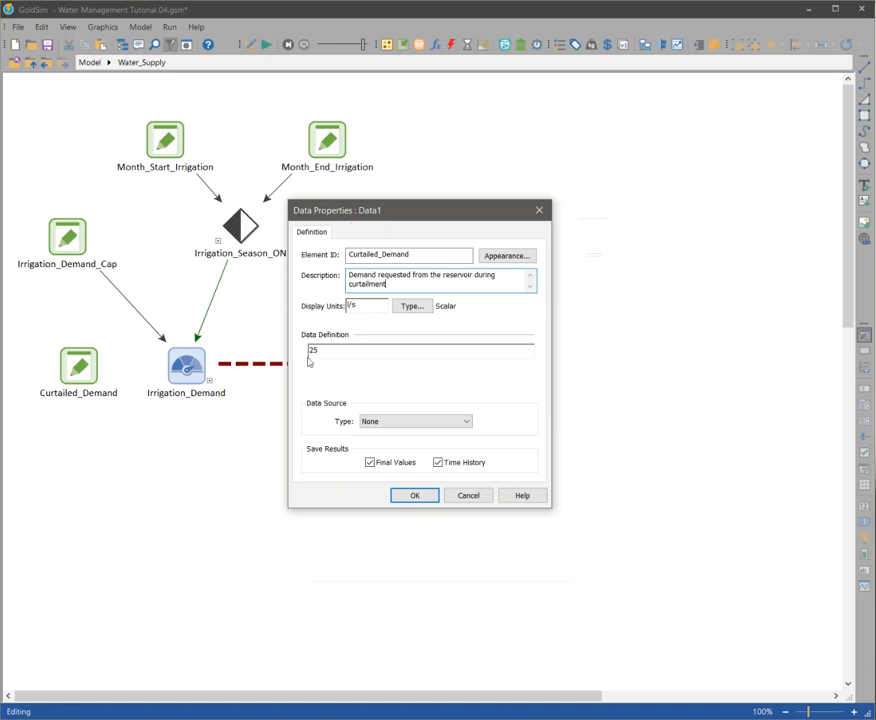
pyautogui.click(408, 498)
pyautogui.moveTo(80, 368); pyautogui.dragTo(68, 368)
pyautogui.click(99, 477)
# - Duplicate Curtailed_Demand directly below itself and rename the copy Low_Reservoir_Level
pyautogui.click(68, 364)
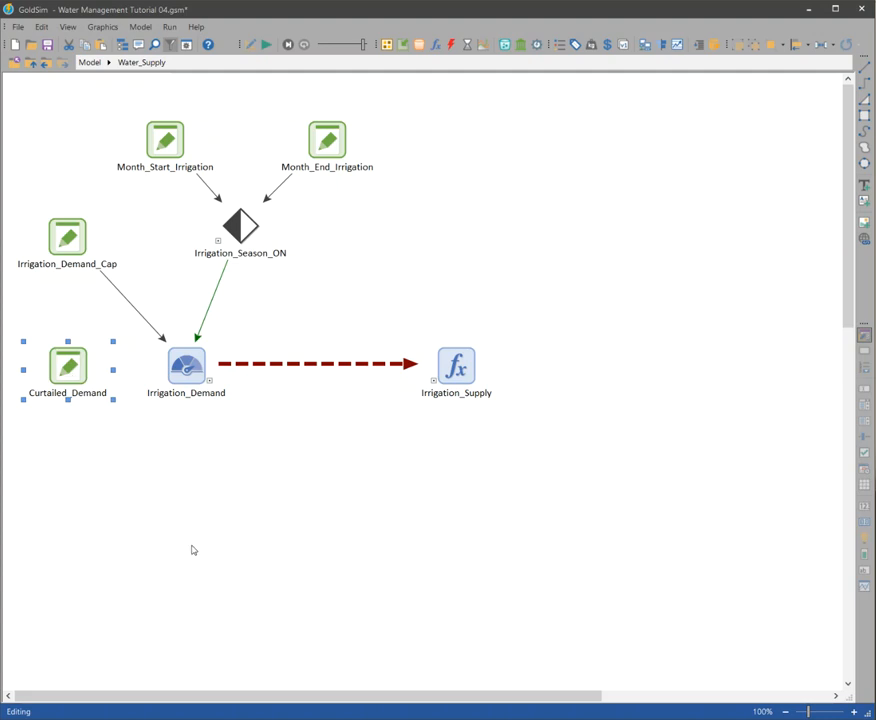
pyautogui.click(74, 465)
pyautogui.hotkey('ctrl', 'v')
pyautogui.doubleClick(66, 461)
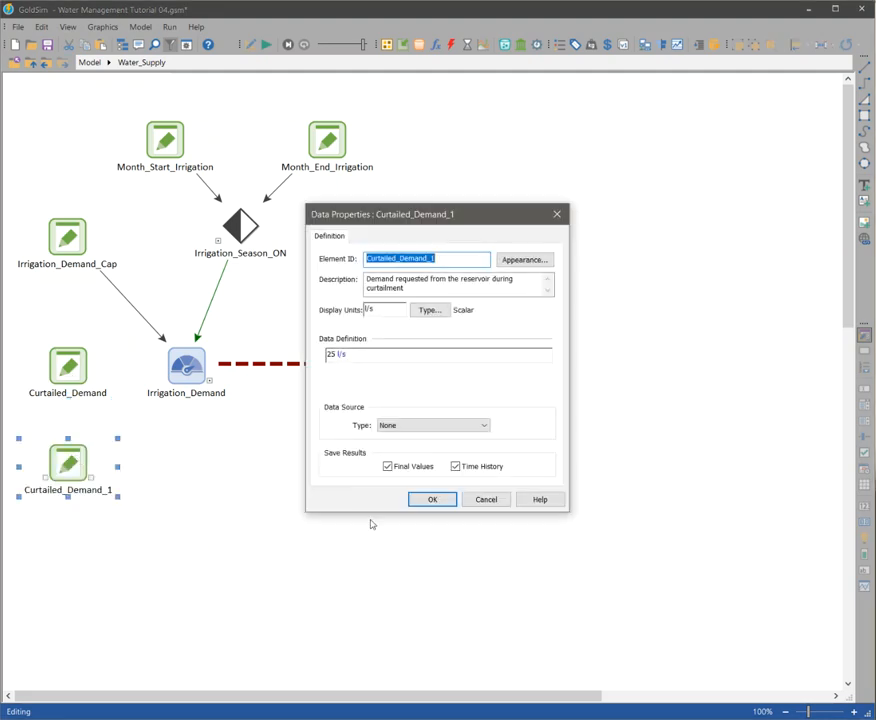
pyautogui.write('Low_Reservoir_Level')
pyautogui.press('Tab')
pyautogui.write('Level ')
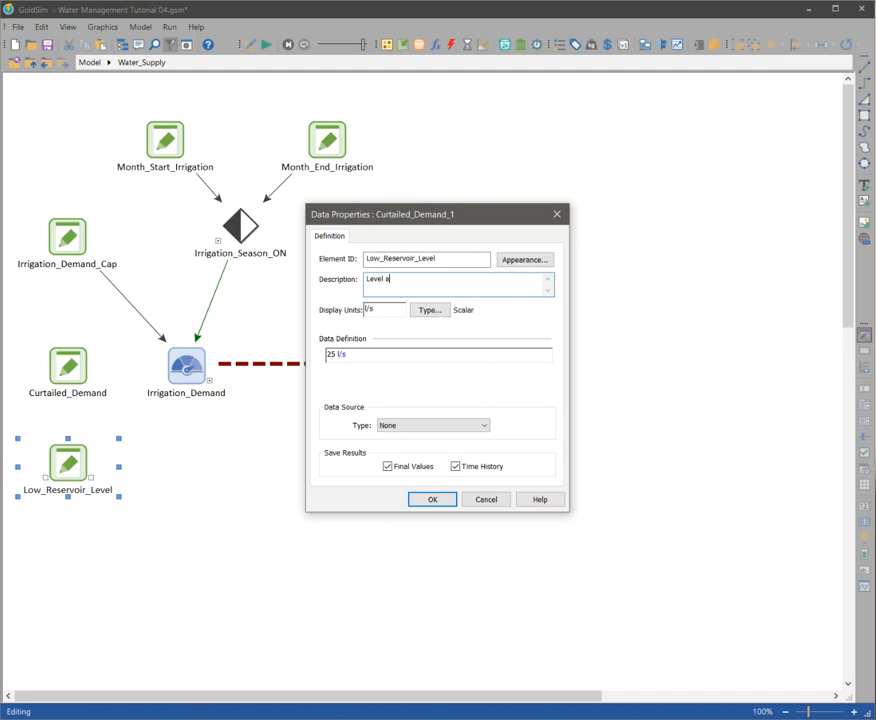
pyautogui.write('at which ')
pyautogui.write('point the')
pyautogui.press('BackSpace')
pyautogui.press('BackSpace')
pyautogui.press('BackSpace')
pyautogui.write('demand')
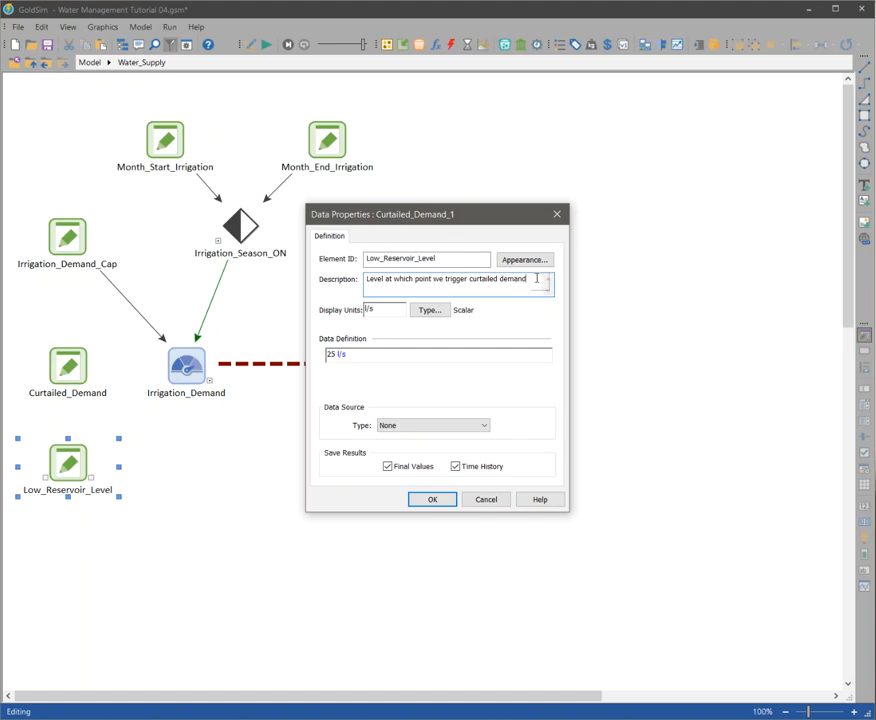
# - Set the Low_Reservoir_Level description to "If reservoir depth drops below this value, enable curtailment"
pyautogui.moveTo(538, 280); pyautogui.dragTo(300, 280)
pyautogui.write('If')
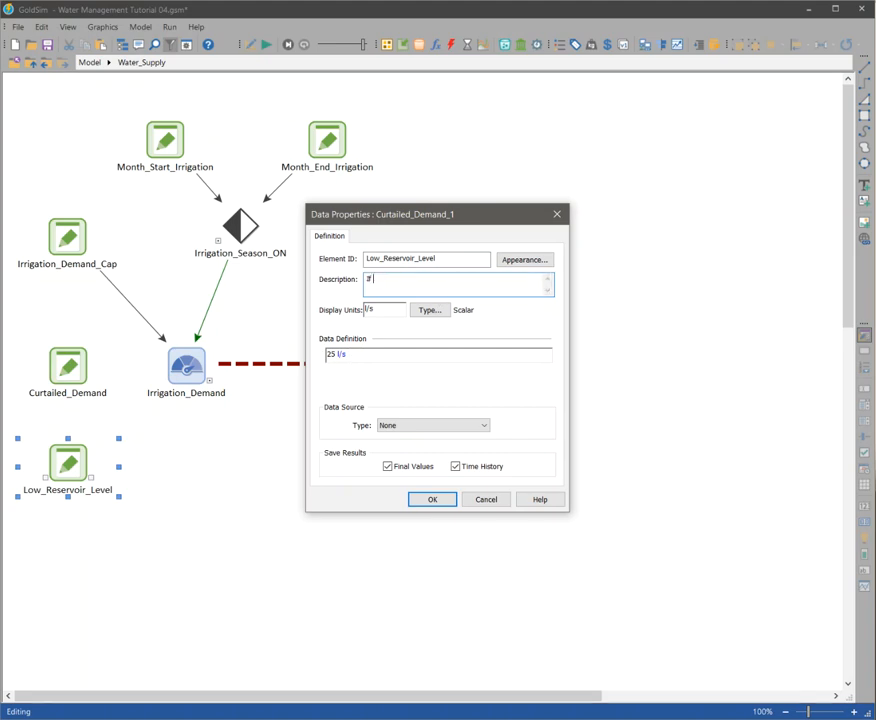
pyautogui.write(' reservoir depth drops below this value')
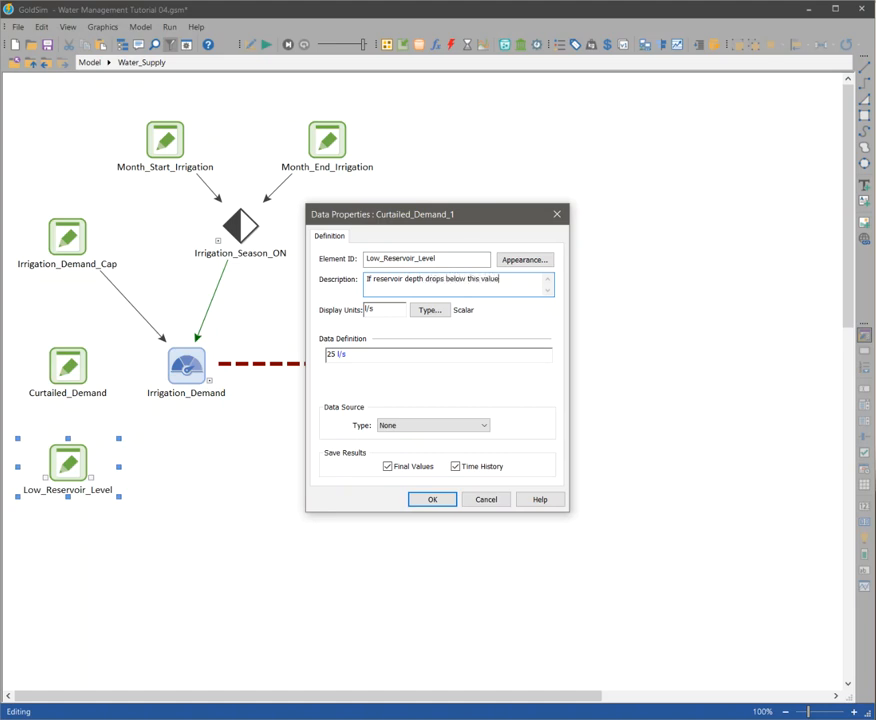
pyautogui.write(', enable curtailment')
# - Change the display units of Low_Reservoir_Level to m and set its value to 1750.3
pyautogui.doubleClick(385, 309)
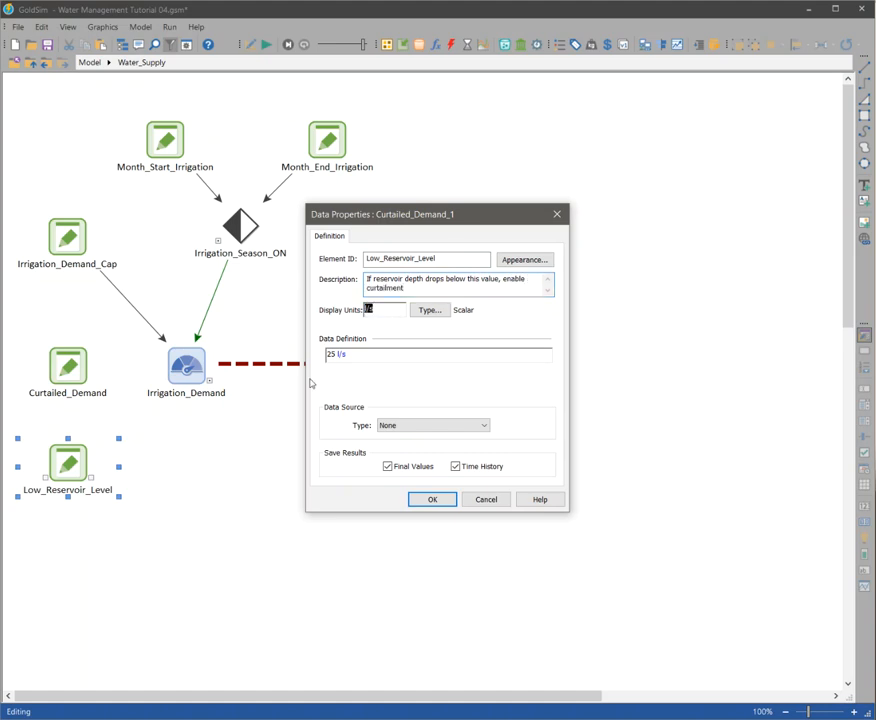
pyautogui.write('m')
pyautogui.moveTo(404, 356); pyautogui.dragTo(205, 365)
pyautogui.write('1750.')
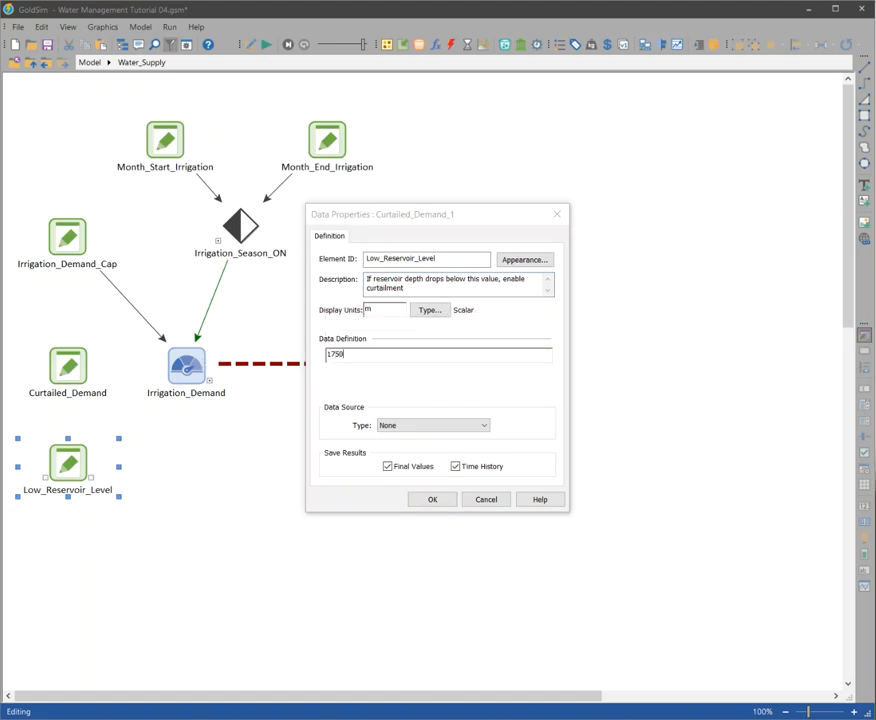
pyautogui.write('3')
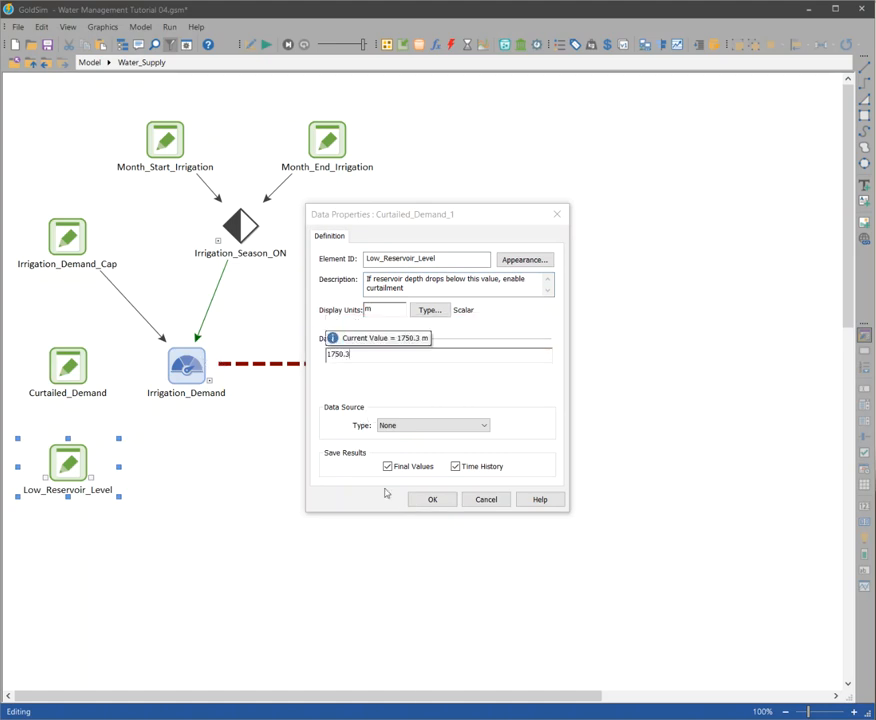
pyautogui.click(430, 500)
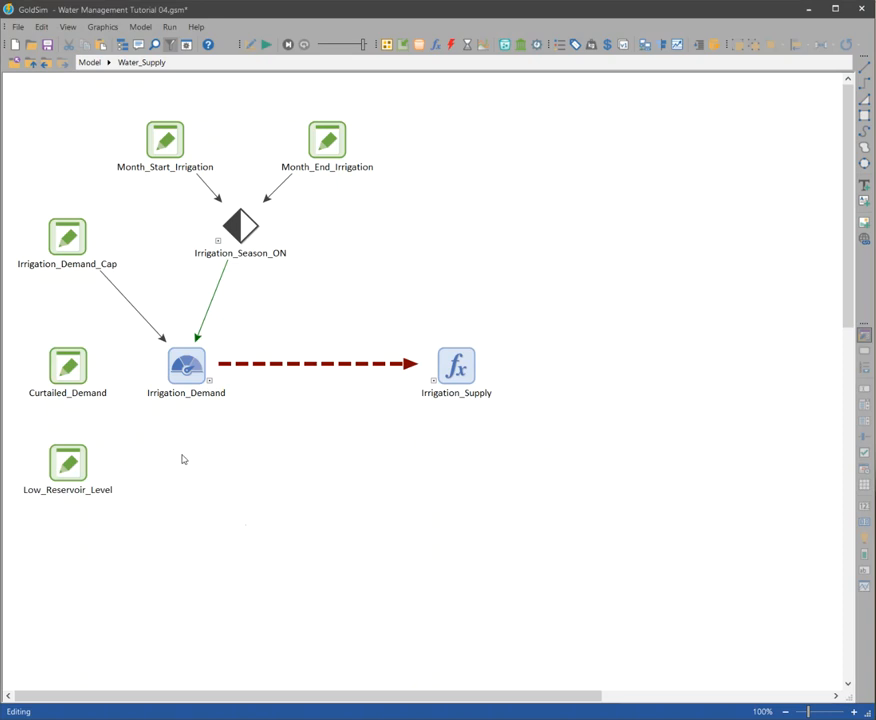
# - Duplicate the Irrigation_Season_ON status element below Irrigation_Demand and rename the copy Curtail_ON
pyautogui.click(245, 226)
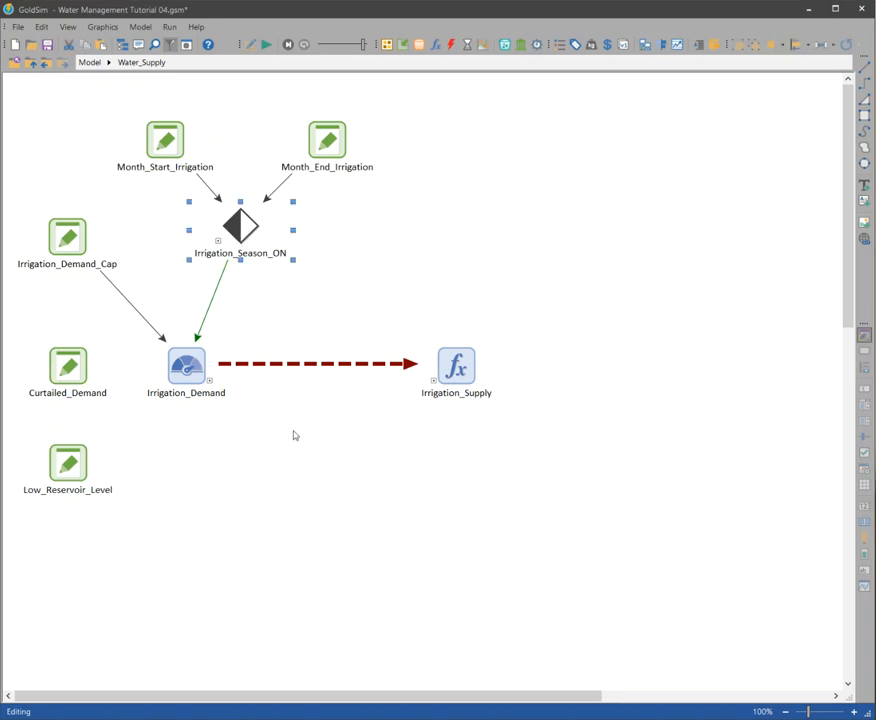
pyautogui.click(293, 552)
pyautogui.hotkey('ctrl', 'v')
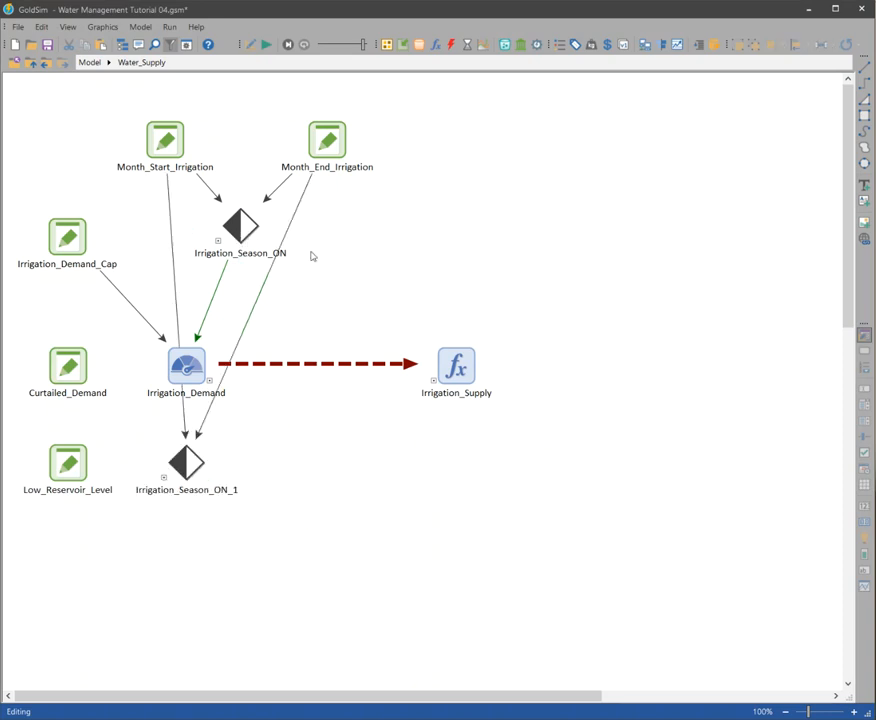
pyautogui.doubleClick(185, 462)
pyautogui.moveTo(350, 215); pyautogui.dragTo(387, 204)
pyautogui.write('Cur')
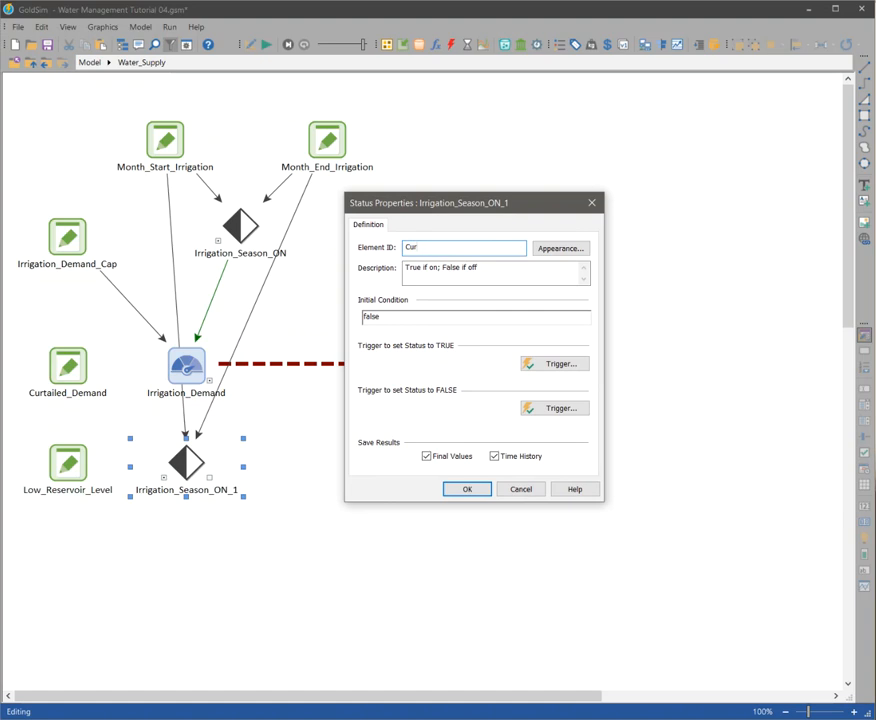
pyautogui.write('tail_ON')
pyautogui.moveTo(432, 247); pyautogui.dragTo(512, 246)
pyautogui.moveTo(460, 203); pyautogui.dragTo(474, 242)
pyautogui.click(480, 290)
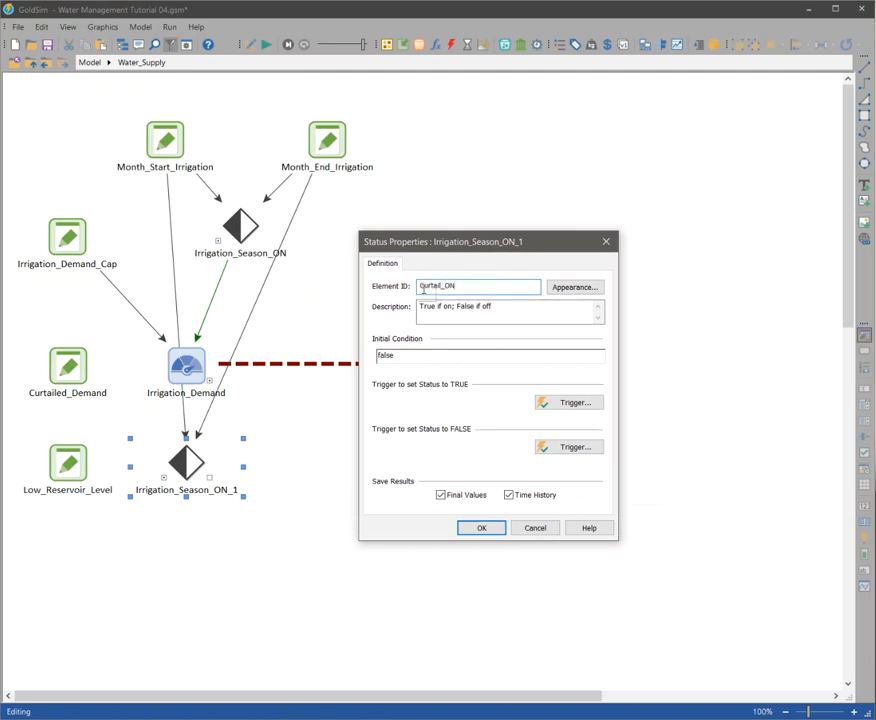
pyautogui.moveTo(423, 289); pyautogui.dragTo(455, 288)
pyautogui.click(443, 288)
pyautogui.moveTo(463, 287); pyautogui.dragTo(447, 288)
pyautogui.click(447, 286)
pyautogui.moveTo(458, 286); pyautogui.dragTo(447, 287)
pyautogui.moveTo(475, 250); pyautogui.dragTo(435, 256)
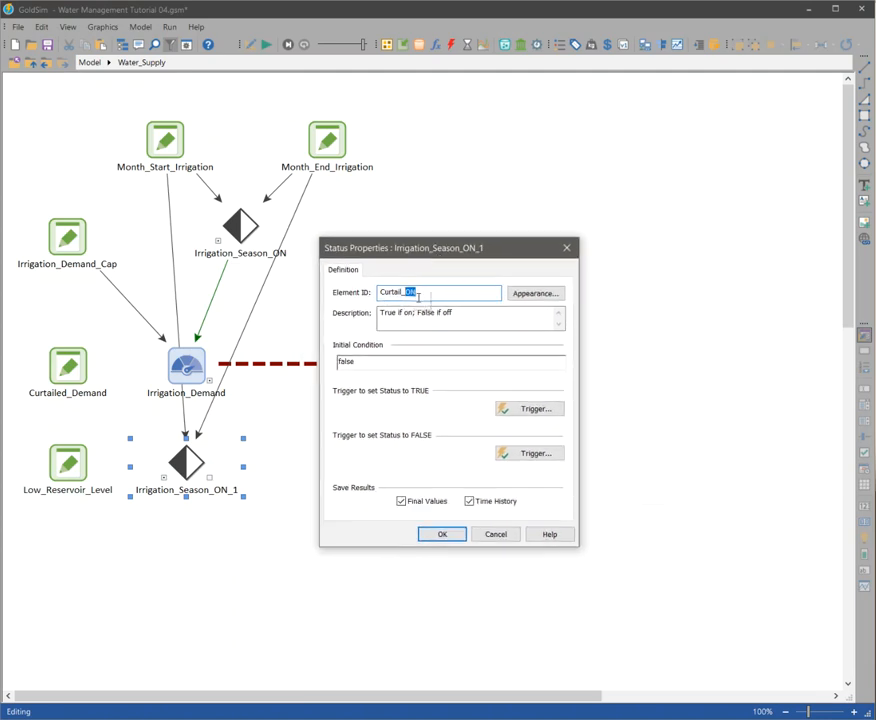
pyautogui.click(413, 293)
# - Set the Curtail_ON description to "True if curtailment is in effect; False if no curtailment"
pyautogui.moveTo(467, 313); pyautogui.dragTo(409, 317)
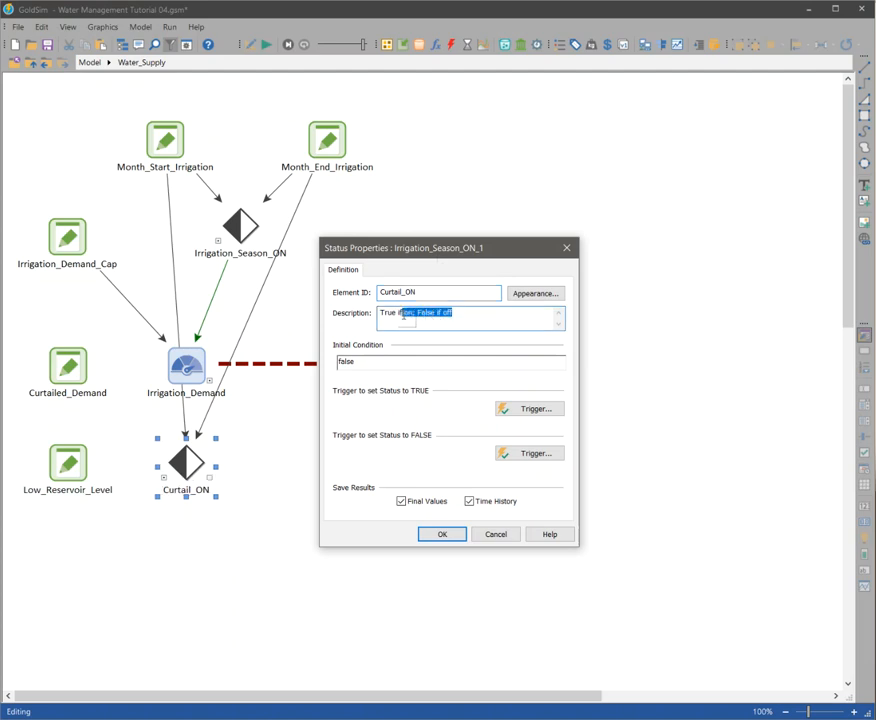
pyautogui.write('cu')
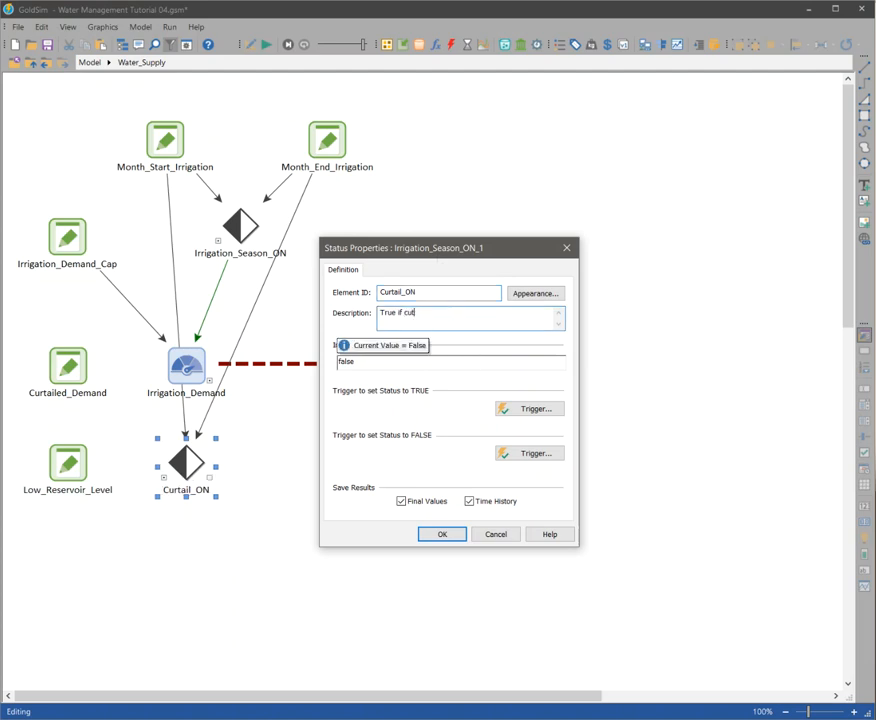
pyautogui.write('rtailment i')
pyautogui.write('s in ')
pyautogui.write('effect; False otherw')
pyautogui.press('BackSpace')
pyautogui.press('BackSpace')
pyautogui.press('BackSpace')
pyautogui.press('BackSpace')
pyautogui.write('f no c')
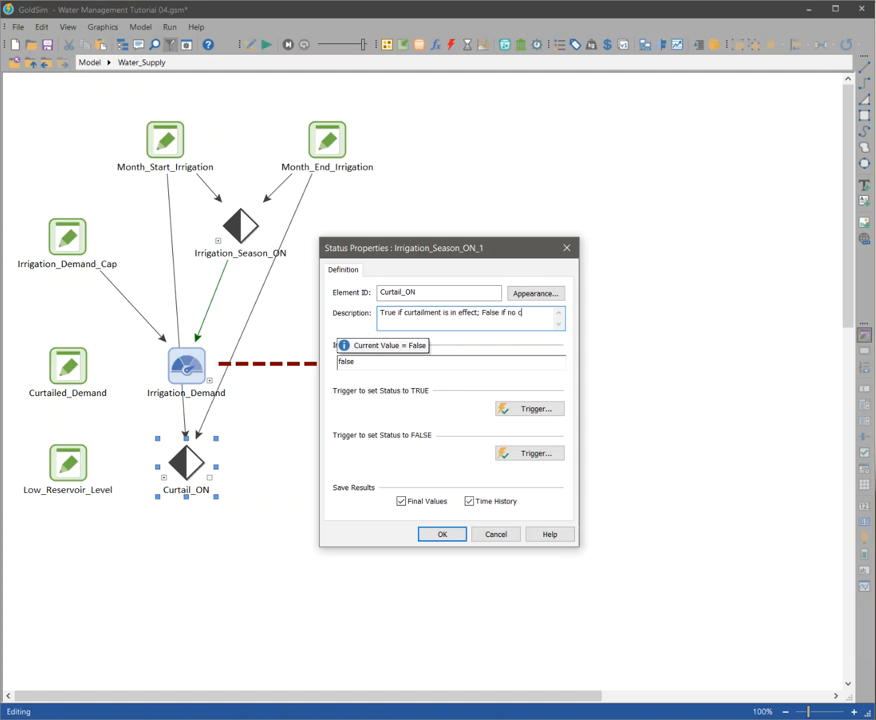
pyautogui.write('urtailment')
# - Clear the existing expression from Curtail_ON's trigger for setting the status to TRUE
pyautogui.moveTo(422, 250); pyautogui.dragTo(455, 230)
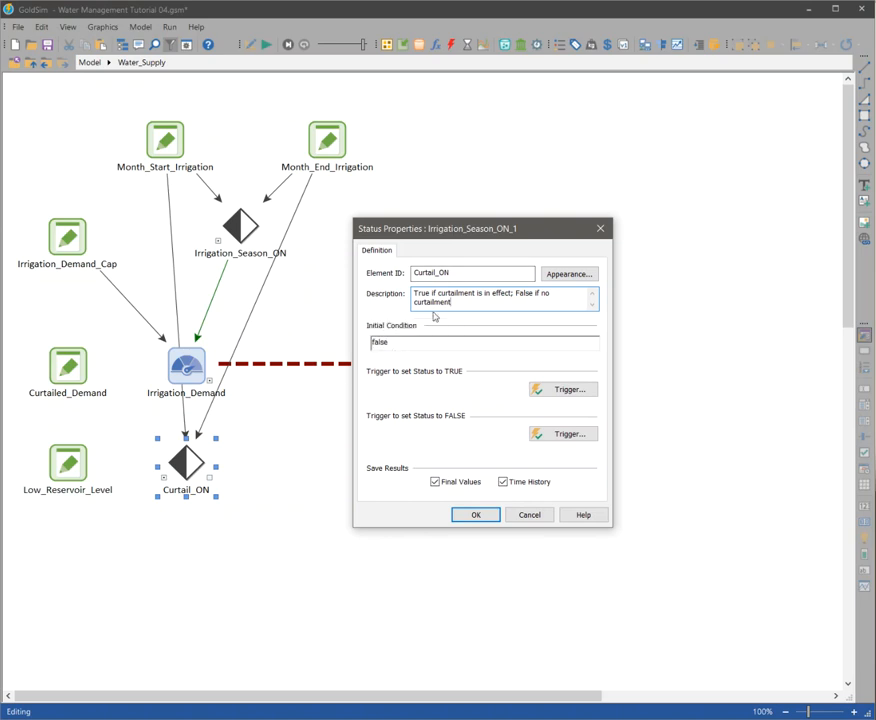
pyautogui.moveTo(438, 228); pyautogui.dragTo(463, 250)
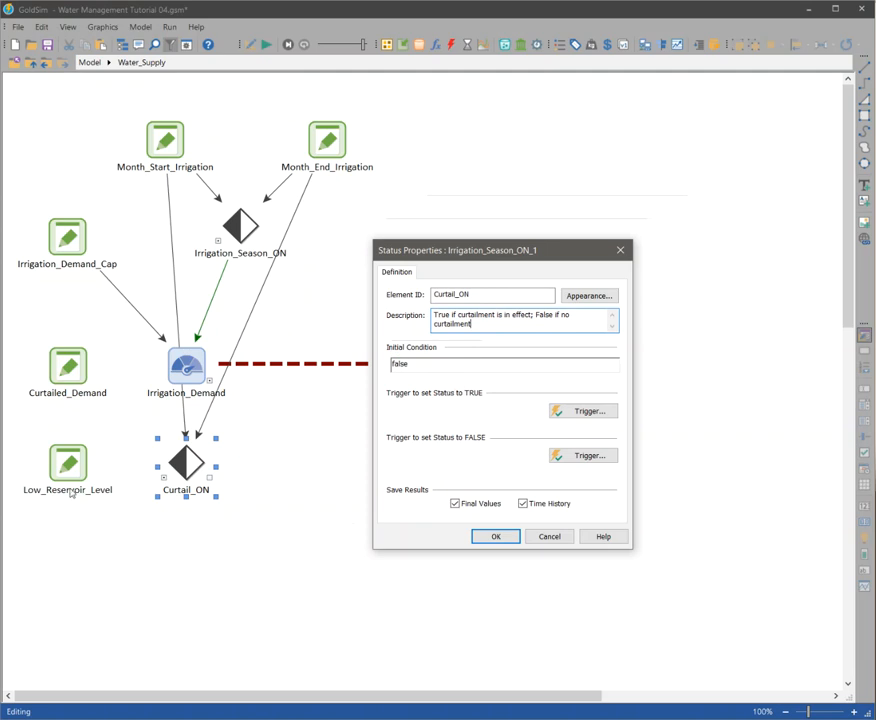
pyautogui.click(588, 411)
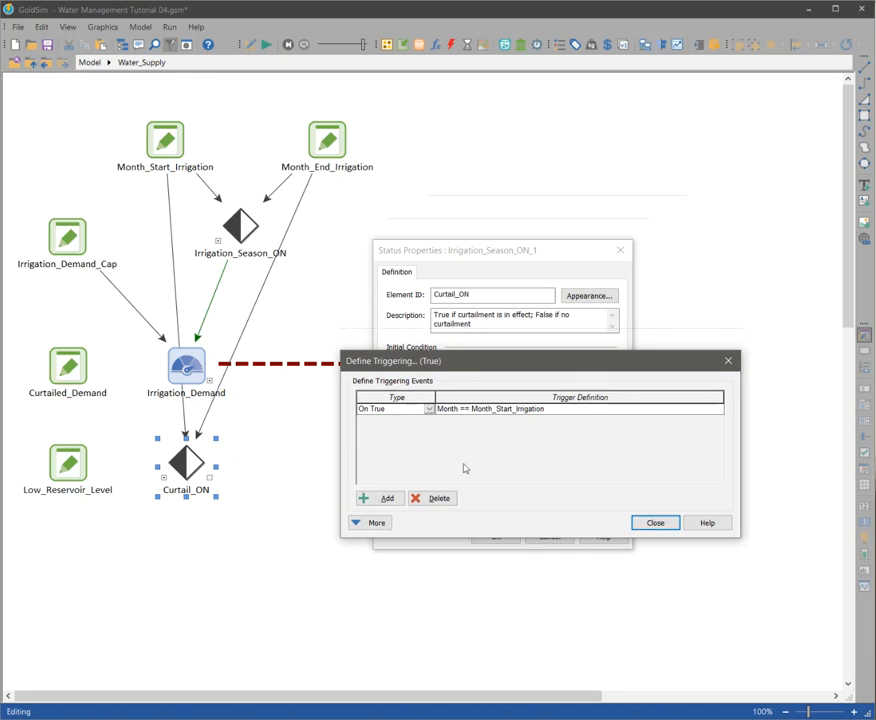
pyautogui.click(556, 414)
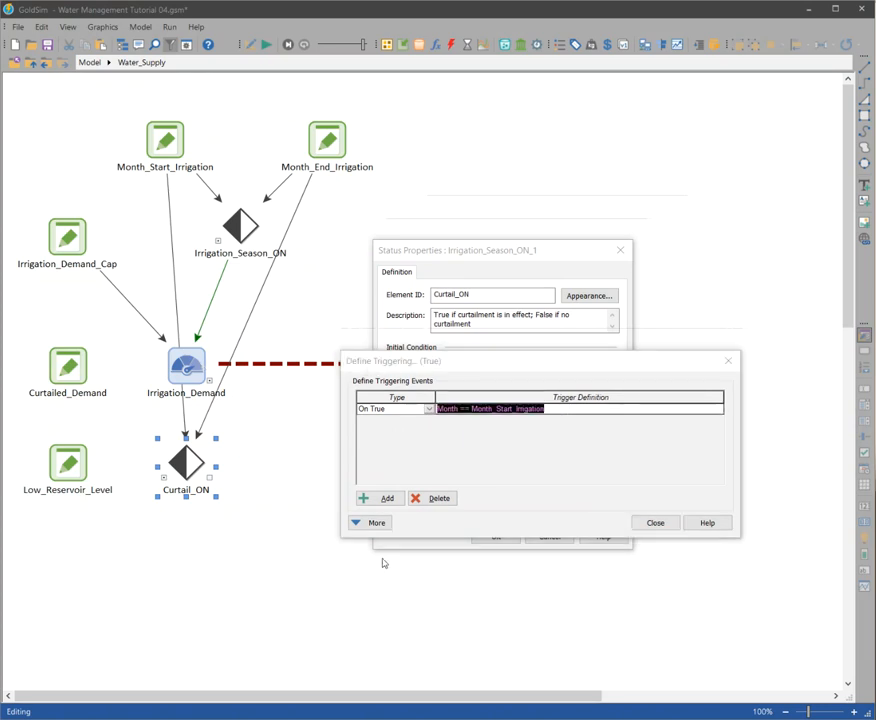
pyautogui.write('depth')
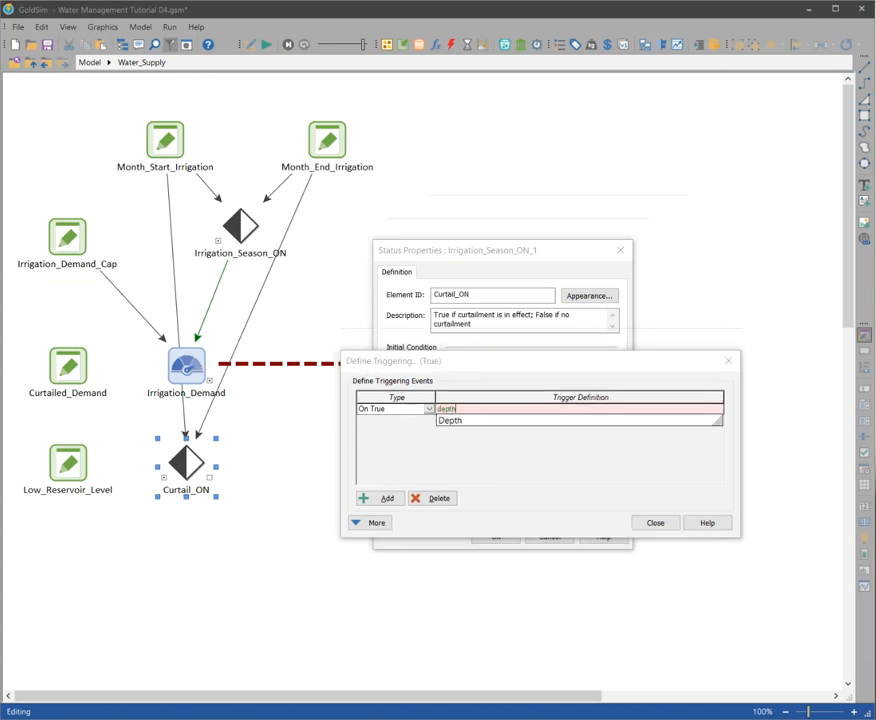
pyautogui.press('BackSpace')
pyautogui.press('BackSpace')
pyautogui.press('BackSpace')
pyautogui.press('BackSpace')
pyautogui.press('BackSpace')
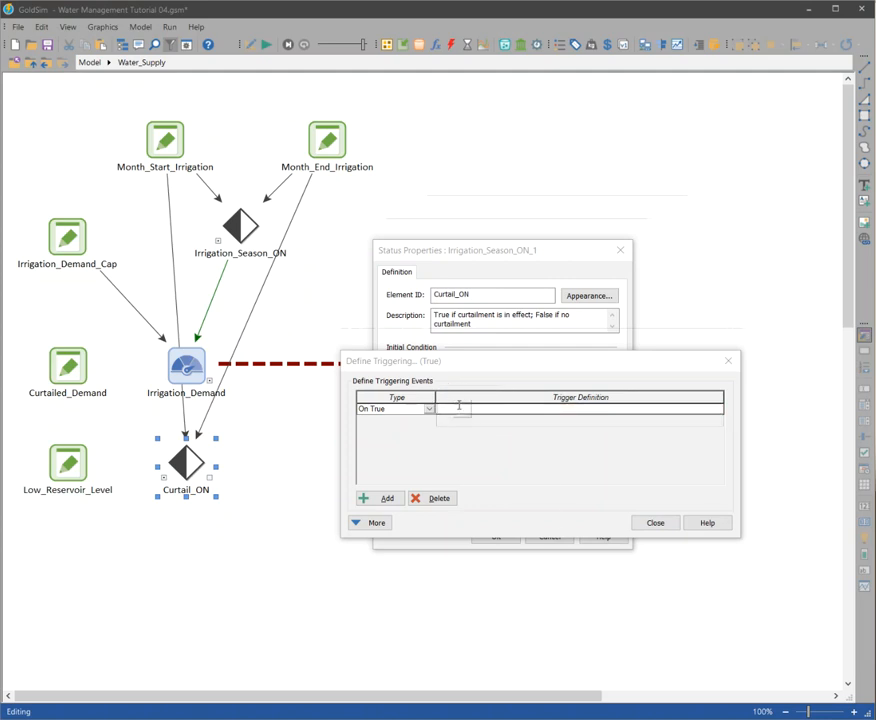
# - Insert a link to the model's Depth output in the TRUE trigger definition
pyautogui.rightClick(456, 405)
pyautogui.click(488, 413)
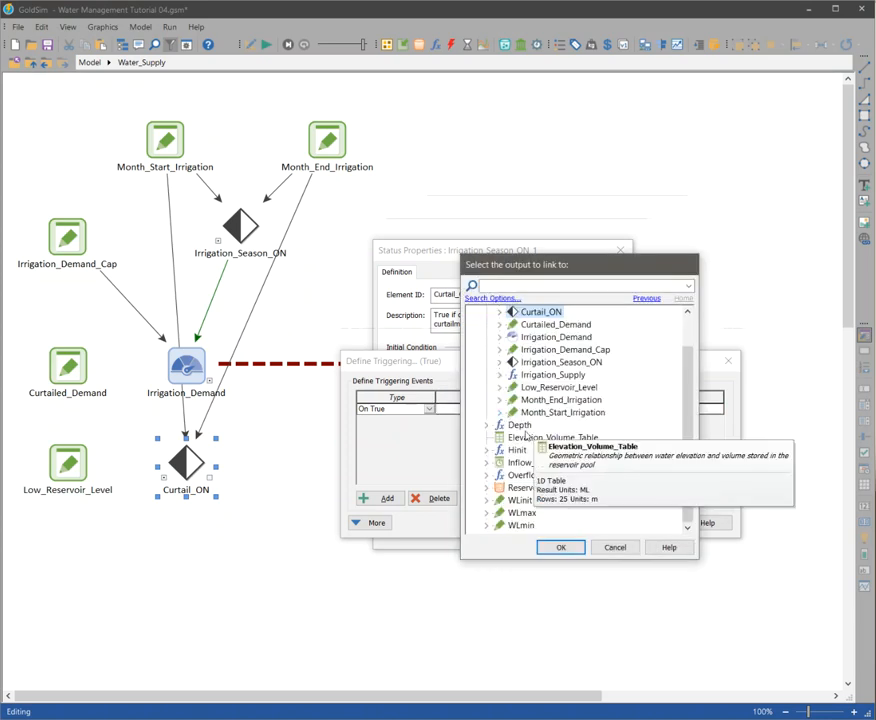
pyautogui.click(500, 425)
pyautogui.scroll(1, 525, 402)
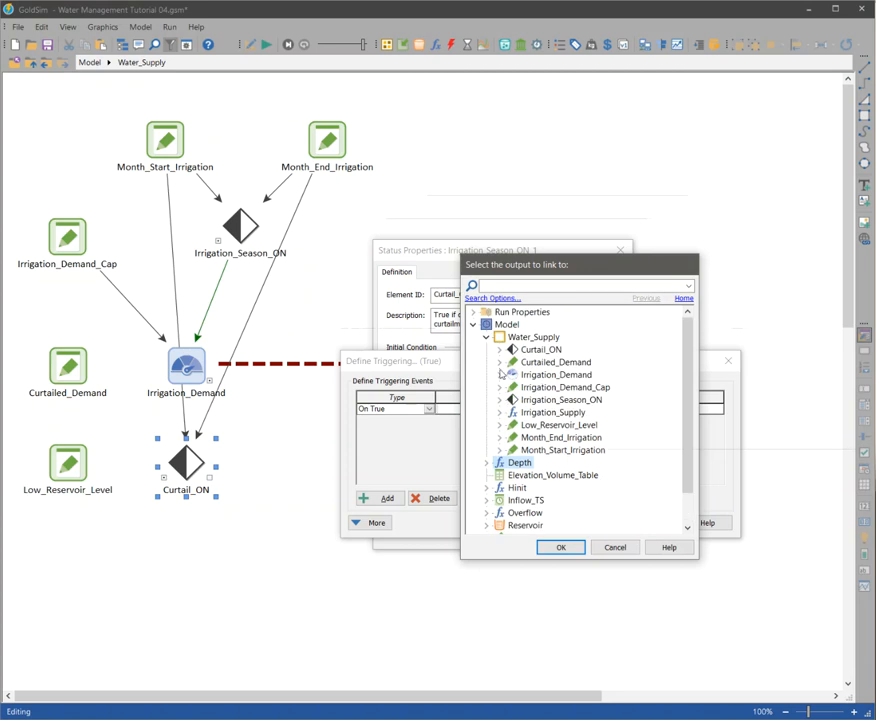
pyautogui.click(487, 338)
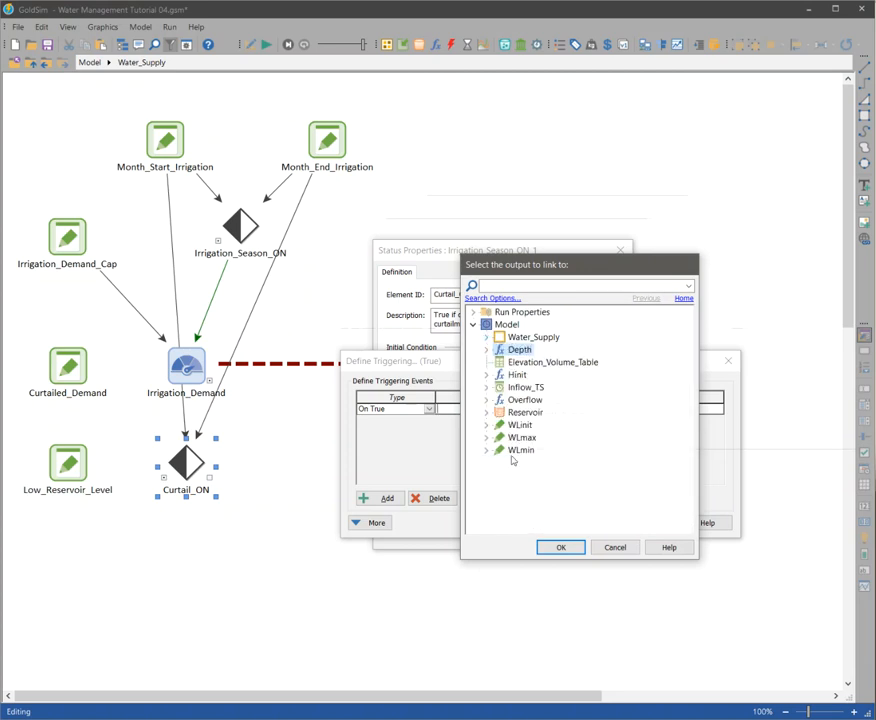
pyautogui.click(562, 546)
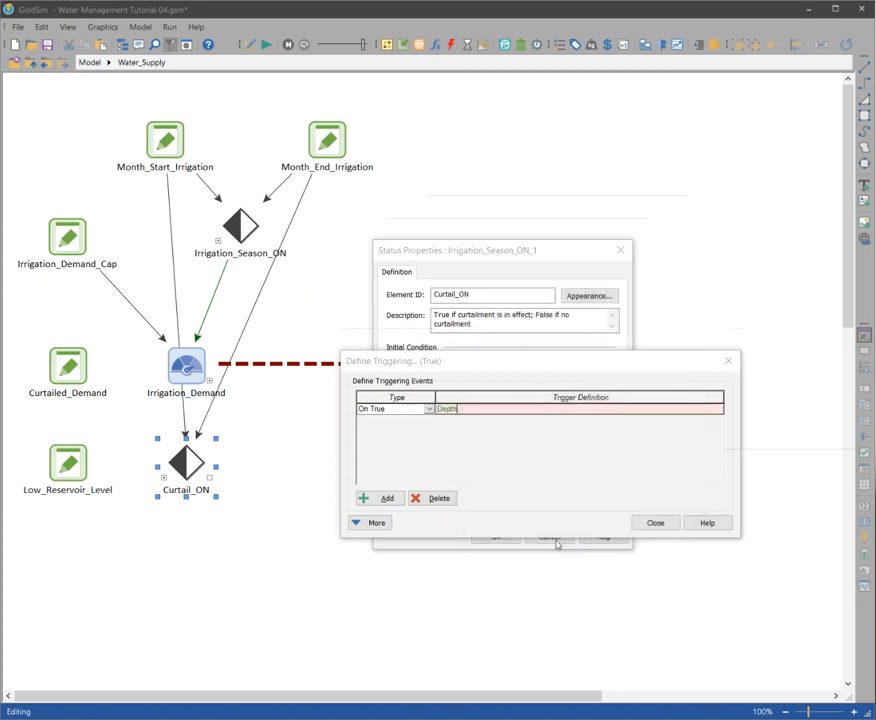
# - Complete the TRUE trigger definition as Depth < Low_Reservoir_Level, copy the expression, and close the trigger settings
pyautogui.write('< low')
pyautogui.press('Down')
pyautogui.press('Return')
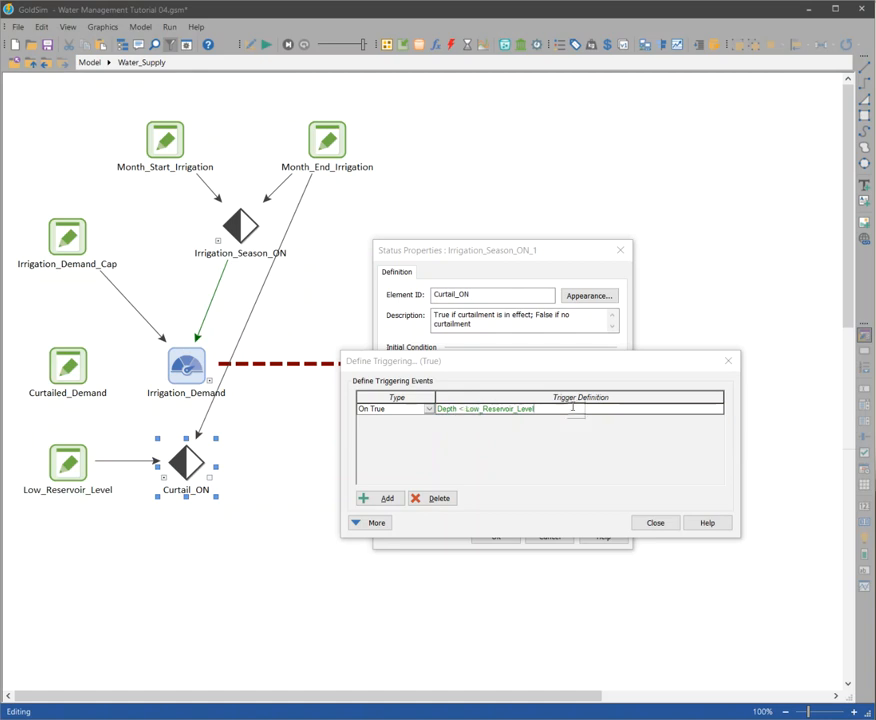
pyautogui.moveTo(563, 414); pyautogui.dragTo(364, 414)
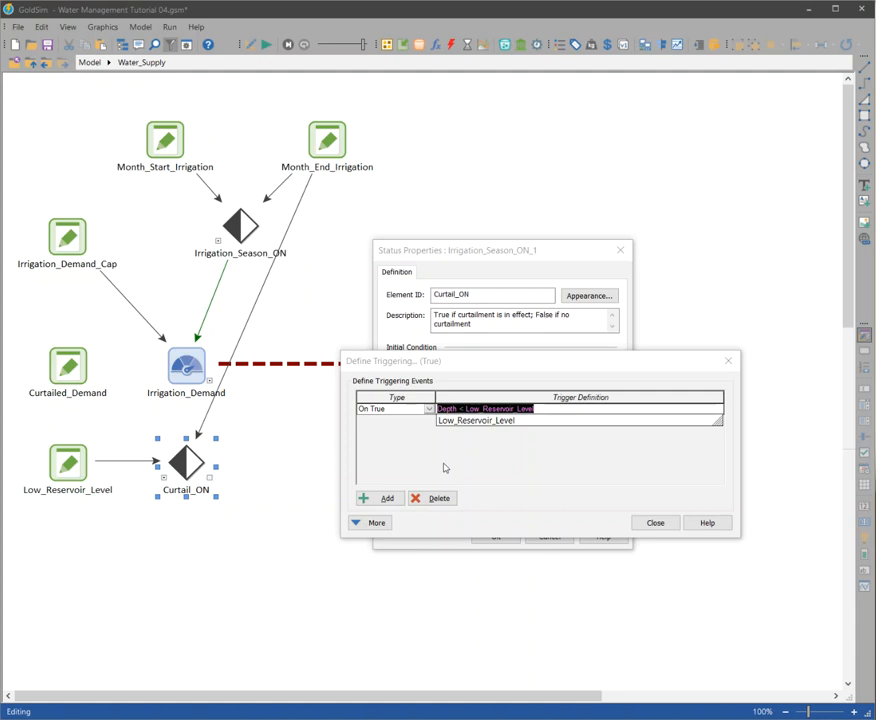
pyautogui.click(484, 461)
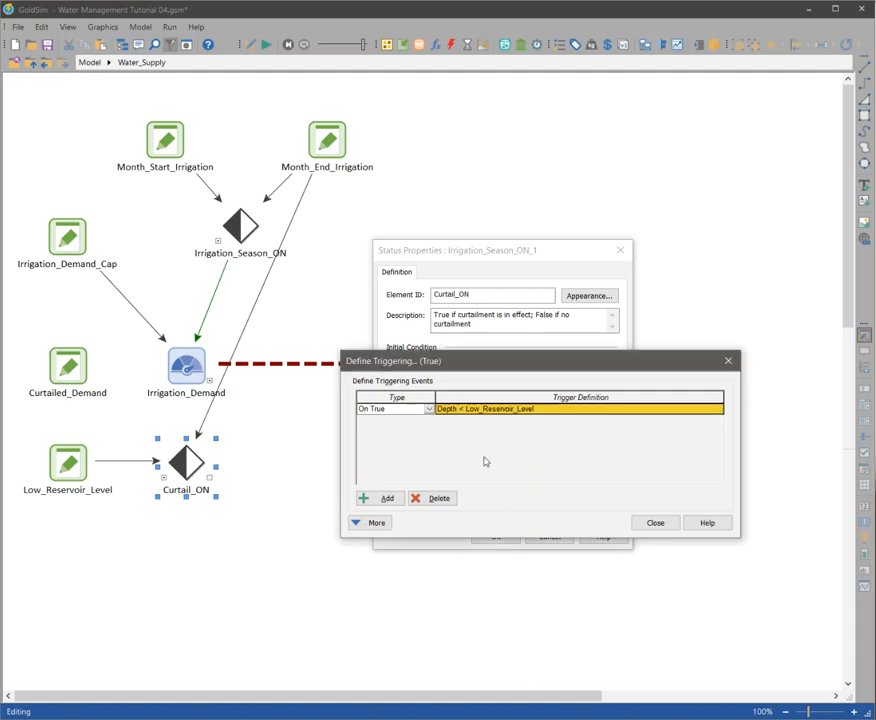
pyautogui.click(653, 524)
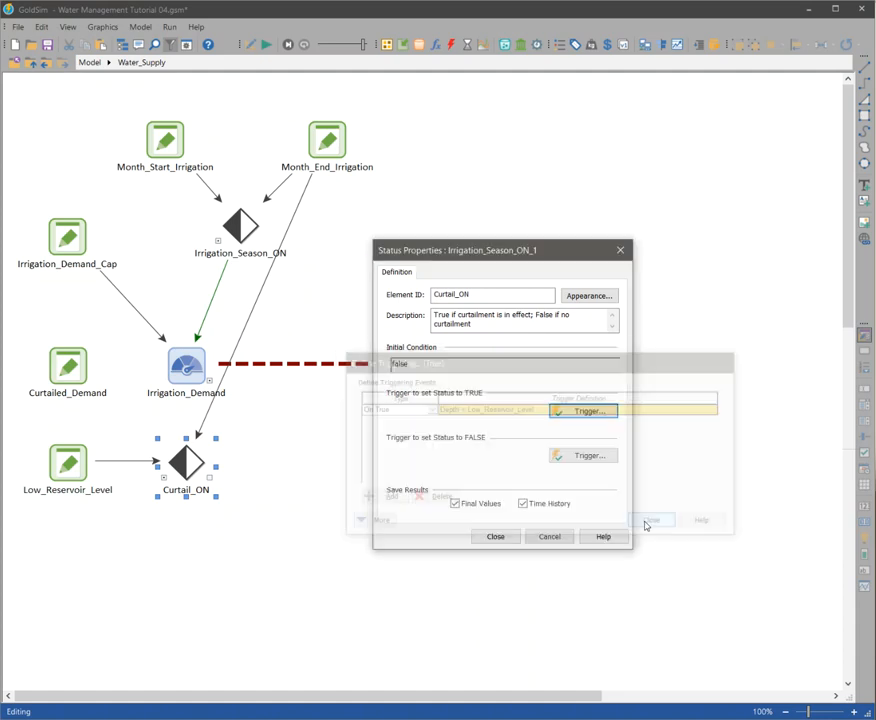
# - Replace the definition of Curtail_ON's FALSE trigger with the copied expression Depth < Low_Reservoir_Level
pyautogui.click(574, 459)
pyautogui.moveTo(520, 312); pyautogui.dragTo(551, 479)
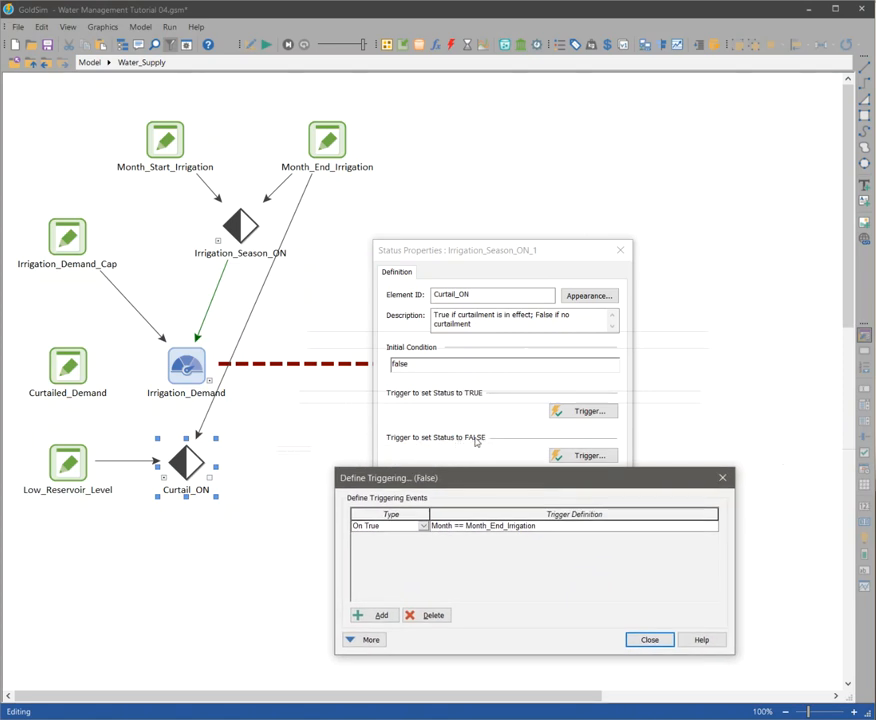
pyautogui.moveTo(470, 478); pyautogui.dragTo(449, 332)
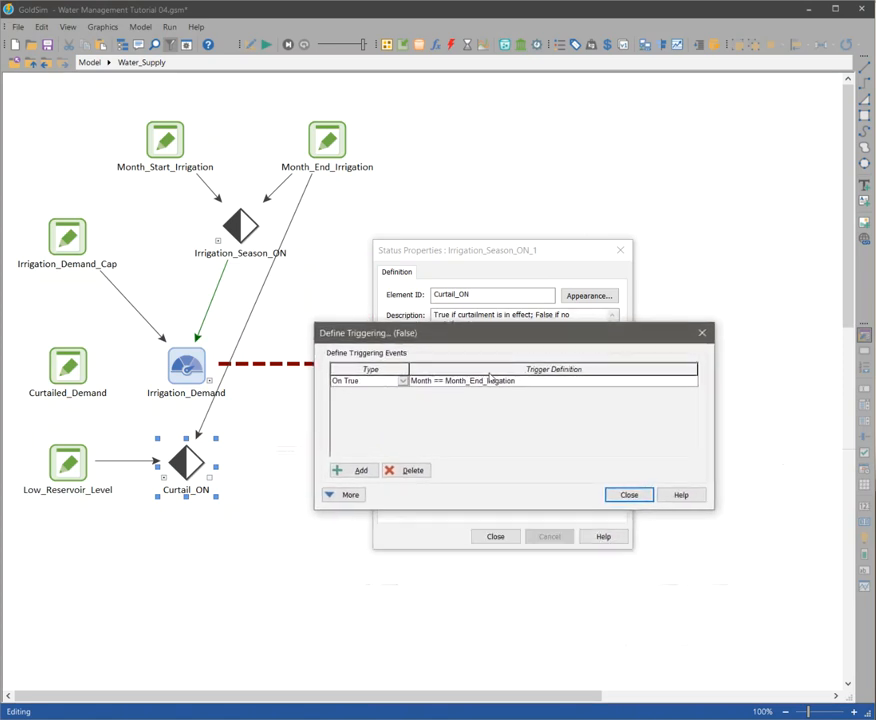
pyautogui.click(439, 381)
pyautogui.write('Depth < Low_Reservoir_Level')
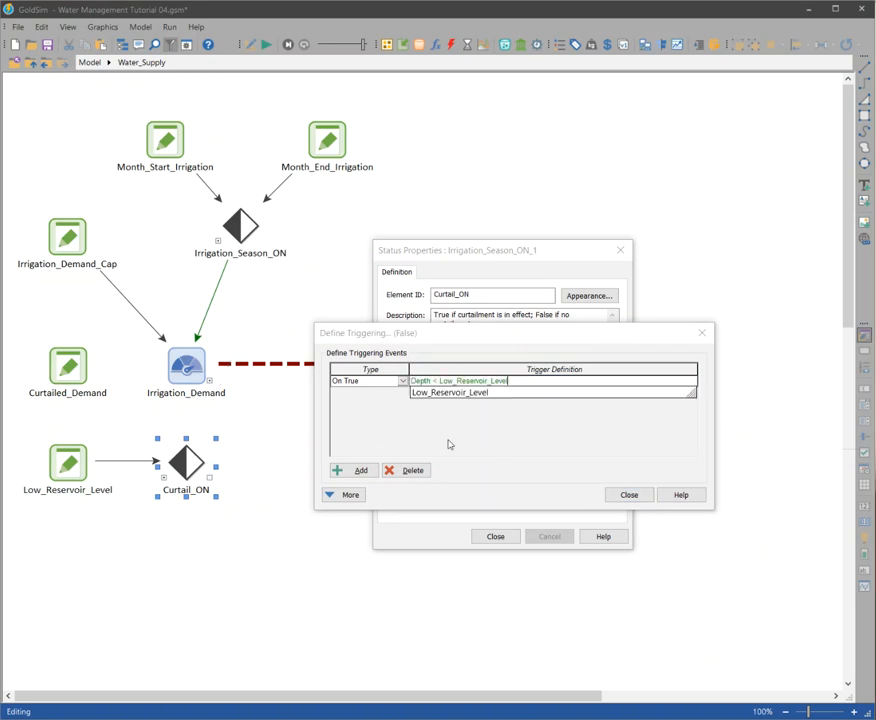
pyautogui.press('Return')
# - Change the FALSE trigger's comparison operator to > and close the trigger settings and Curtail_ON's properties
pyautogui.moveTo(453, 342); pyautogui.dragTo(445, 447)
pyautogui.click(429, 487)
pyautogui.click(430, 486)
pyautogui.press('BackSpace')
pyautogui.write('>')
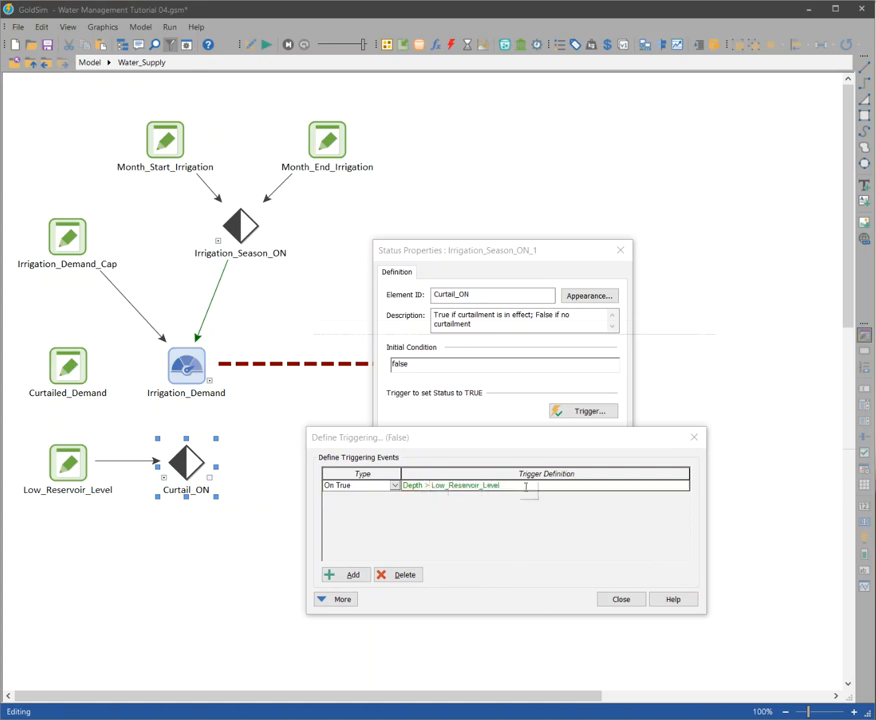
pyautogui.click(619, 599)
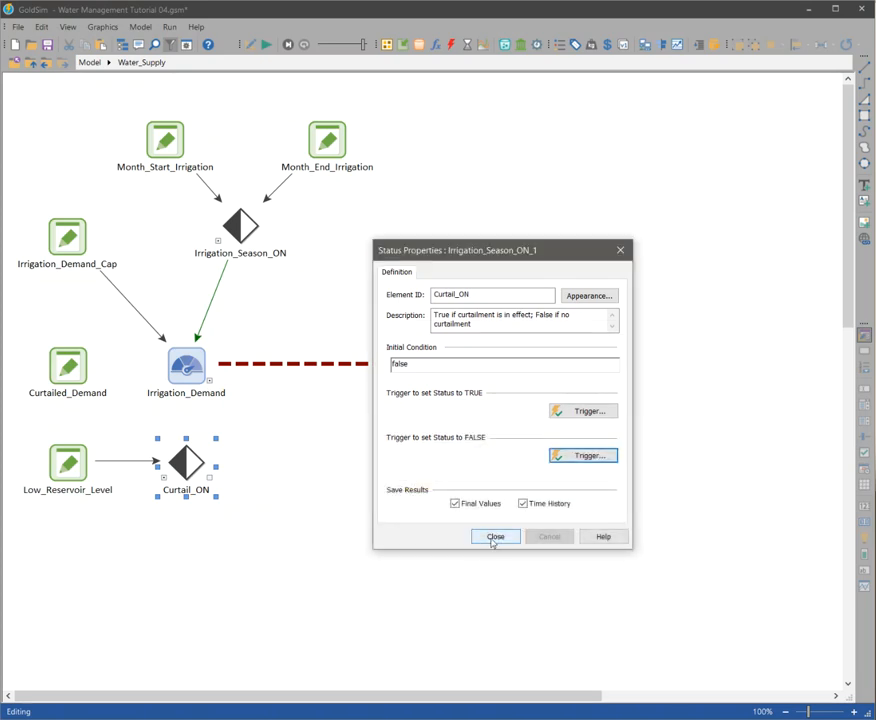
pyautogui.click(495, 538)
# - Add a new switch before the first switch in the Irrigation_Demand selector
pyautogui.doubleClick(186, 366)
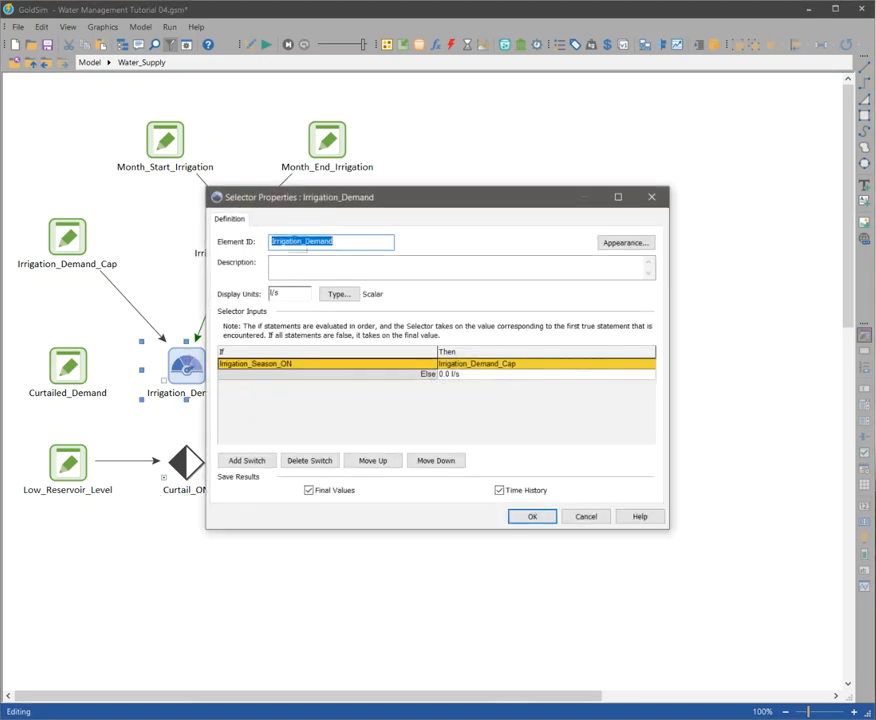
pyautogui.moveTo(310, 190); pyautogui.dragTo(432, 252)
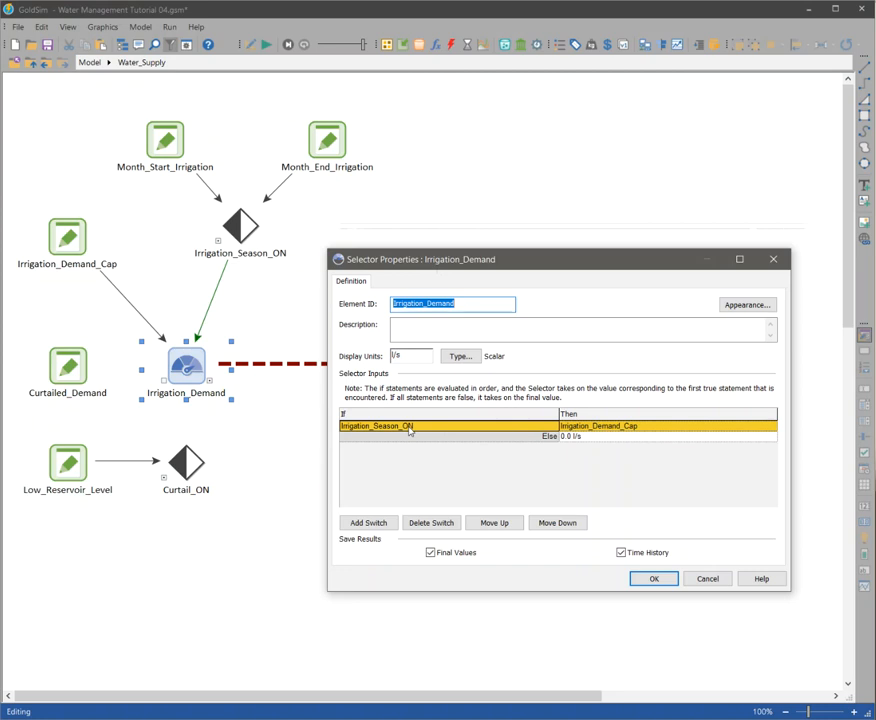
pyautogui.click(363, 526)
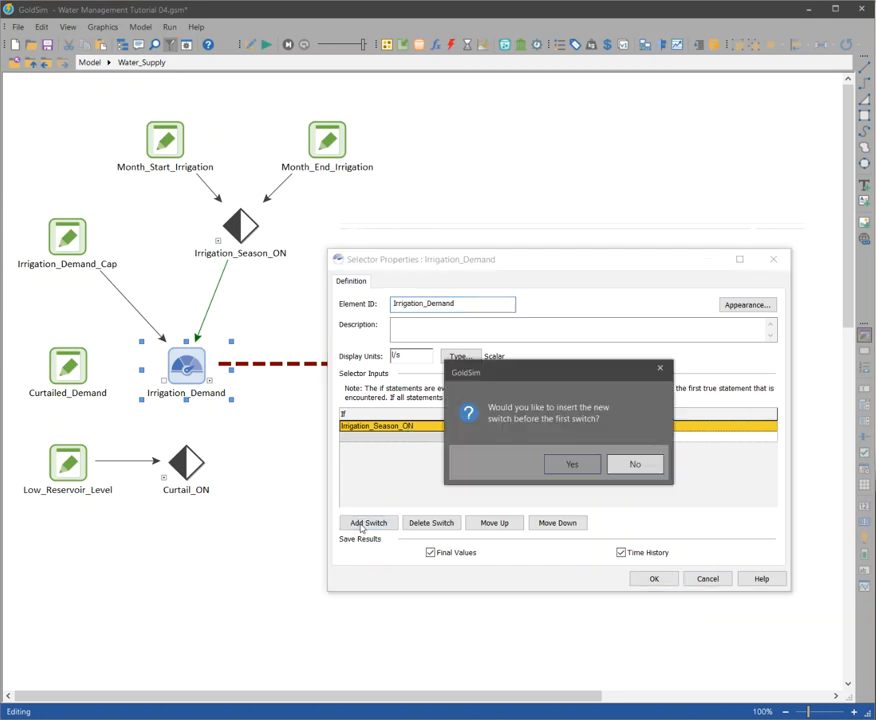
pyautogui.click(571, 465)
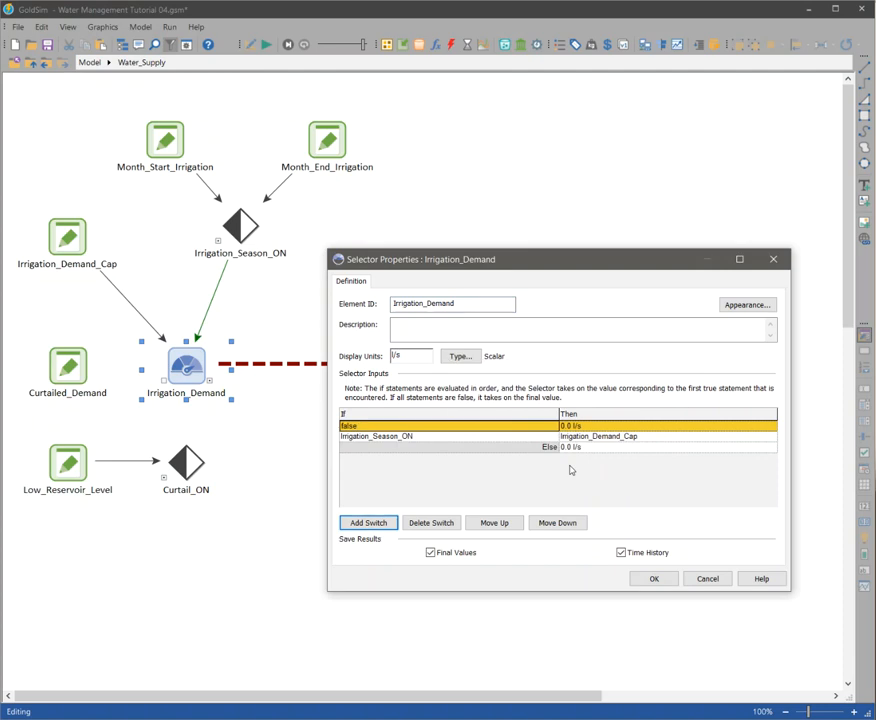
pyautogui.click(349, 427)
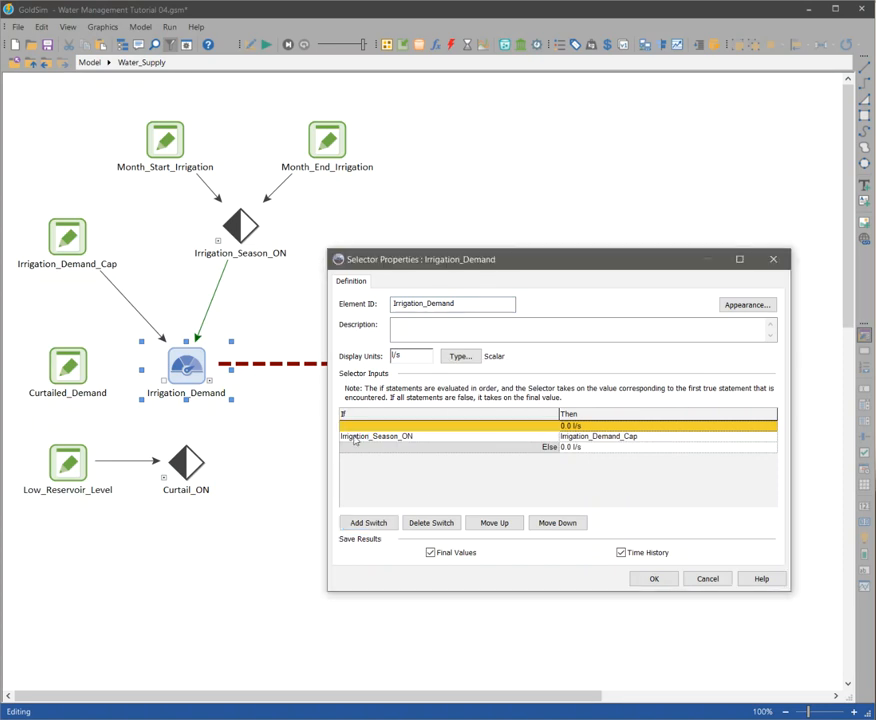
pyautogui.click(354, 449)
pyautogui.click(356, 438)
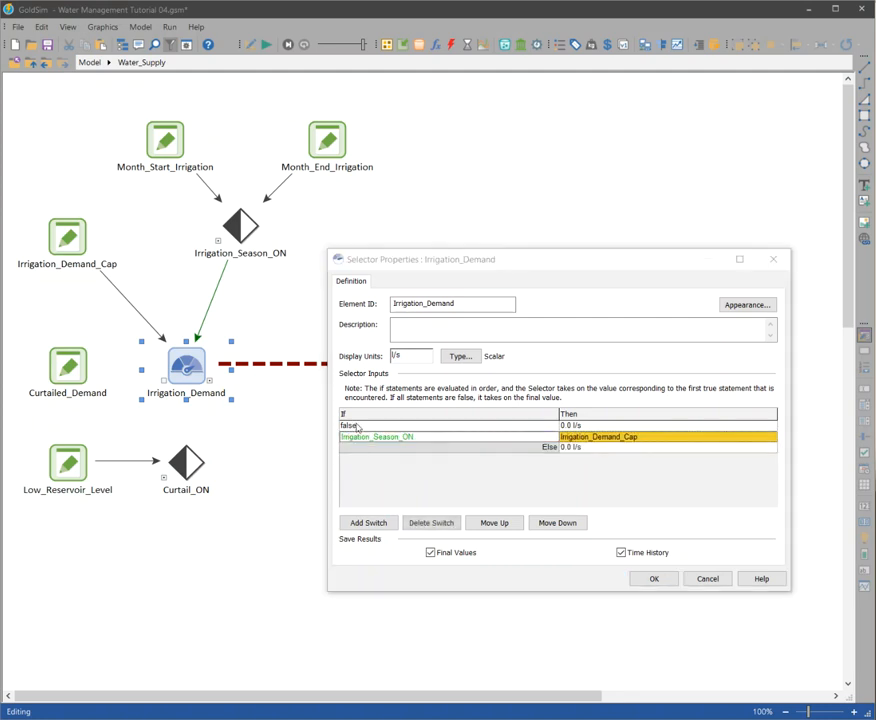
pyautogui.click(357, 427)
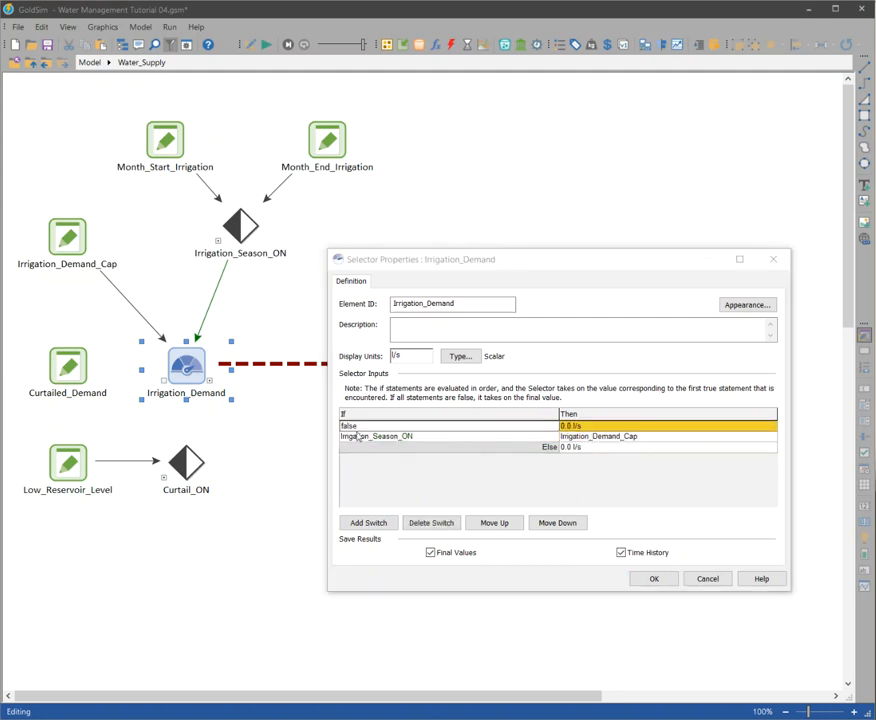
pyautogui.click(575, 427)
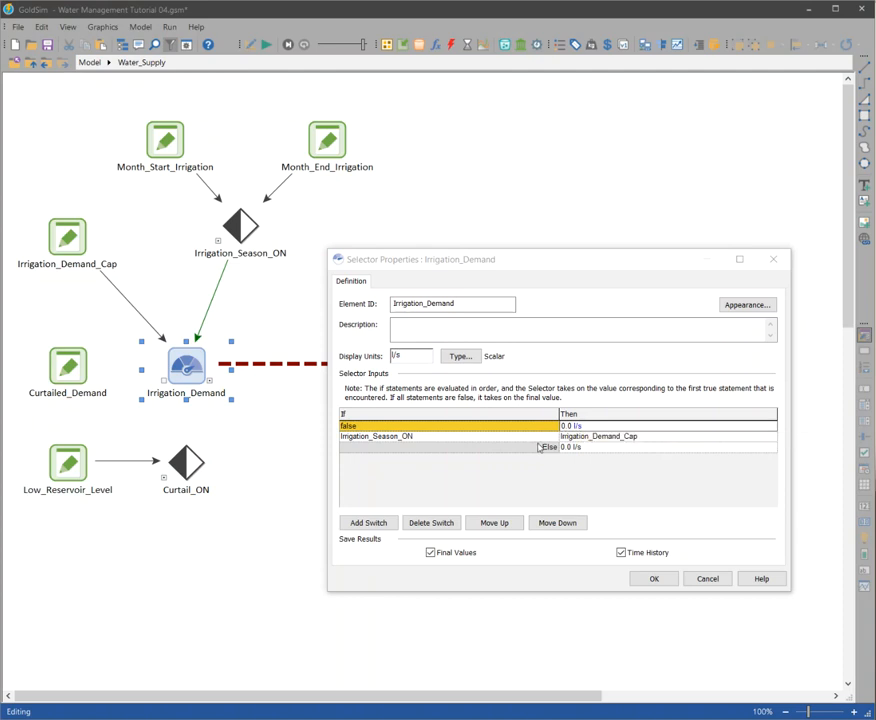
# - Set the first switch's If condition to Irrigation_Season_ON and Curtail_ON
pyautogui.click(388, 427)
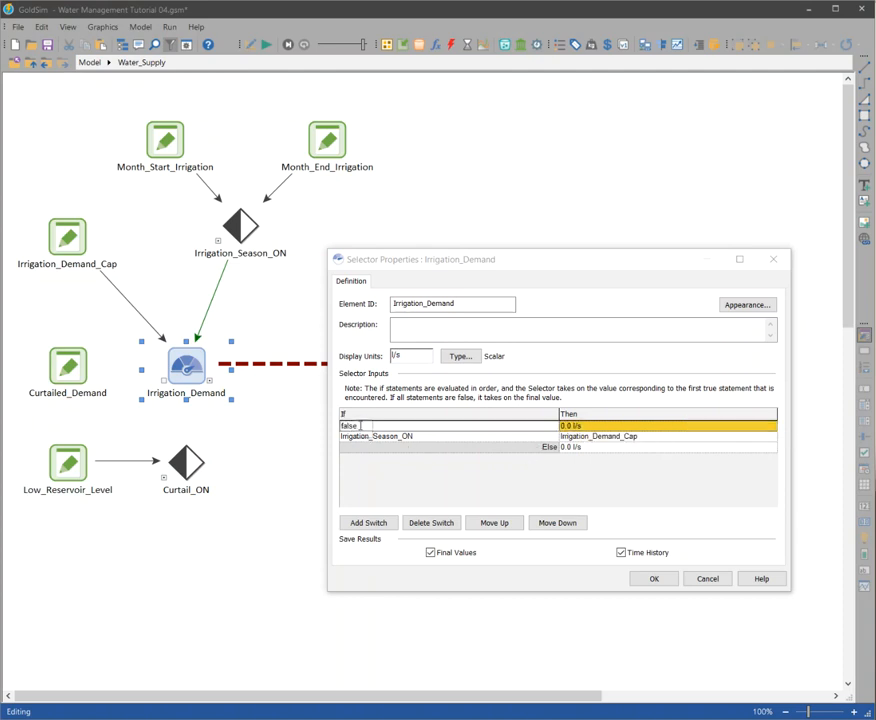
pyautogui.click(375, 424)
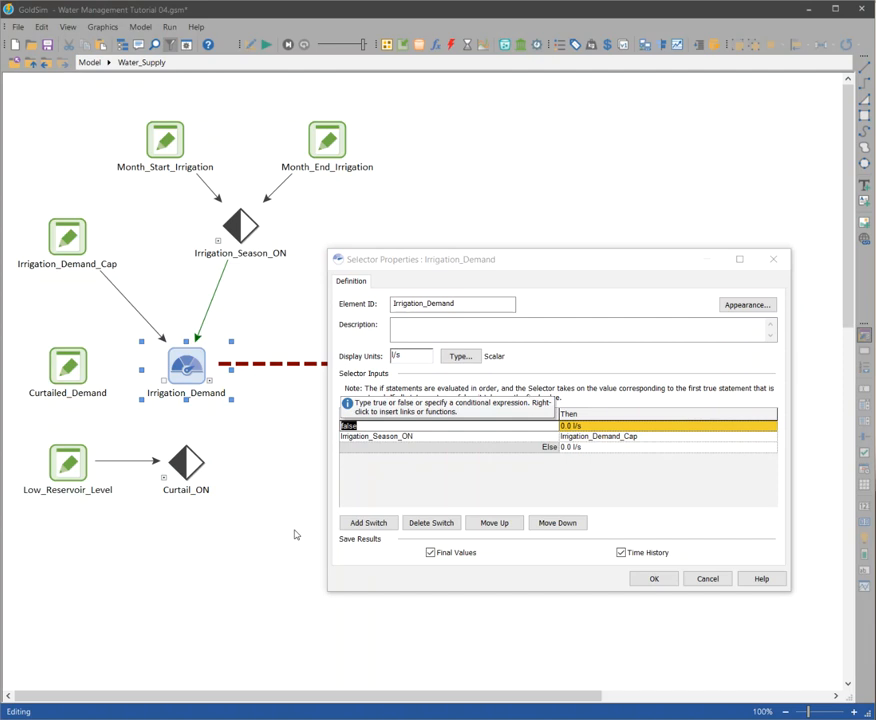
pyautogui.write('ir')
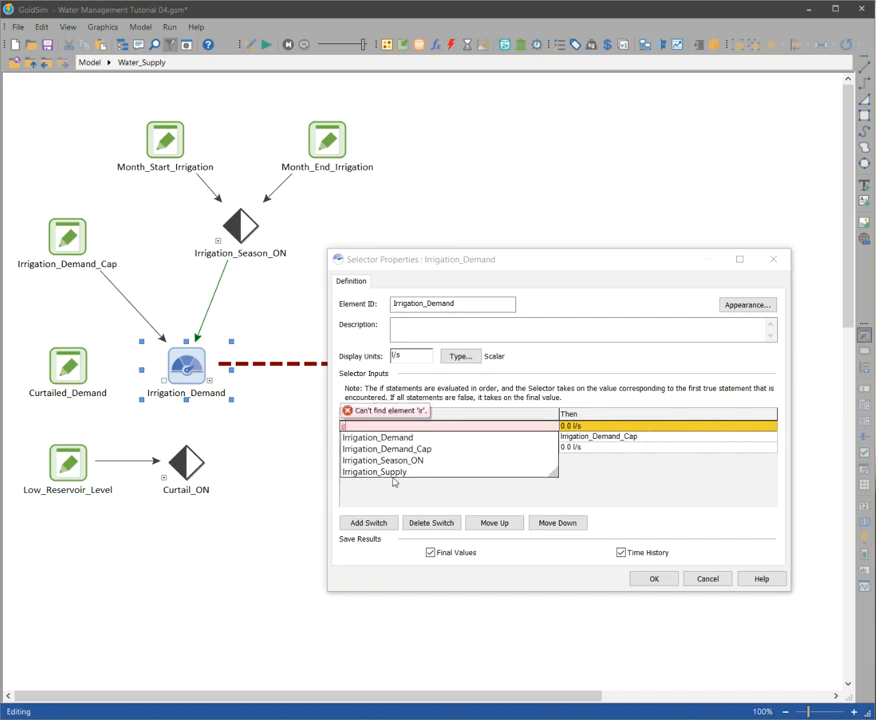
pyautogui.click(399, 461)
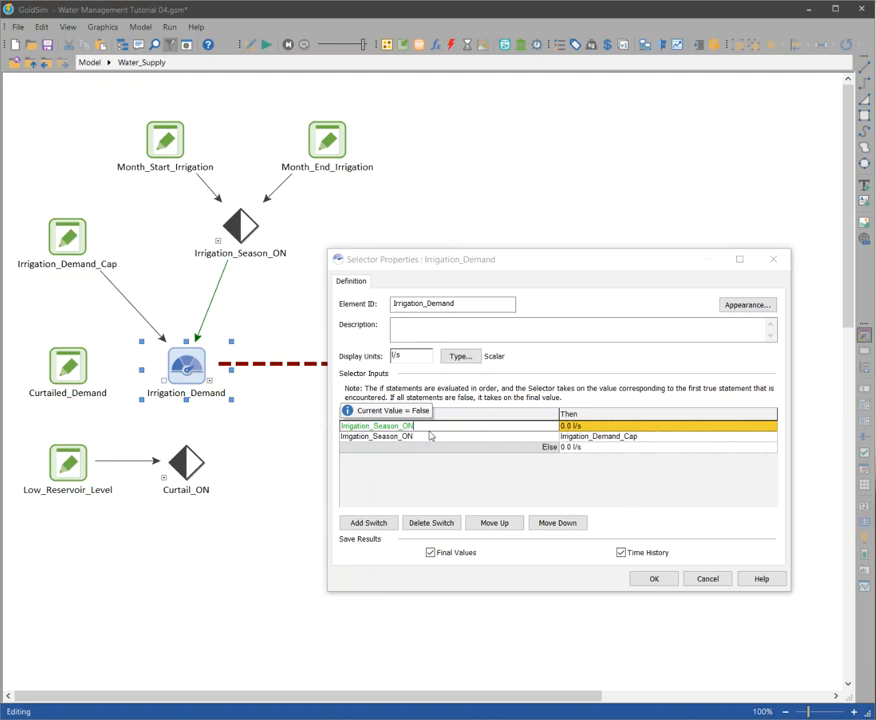
pyautogui.write('and')
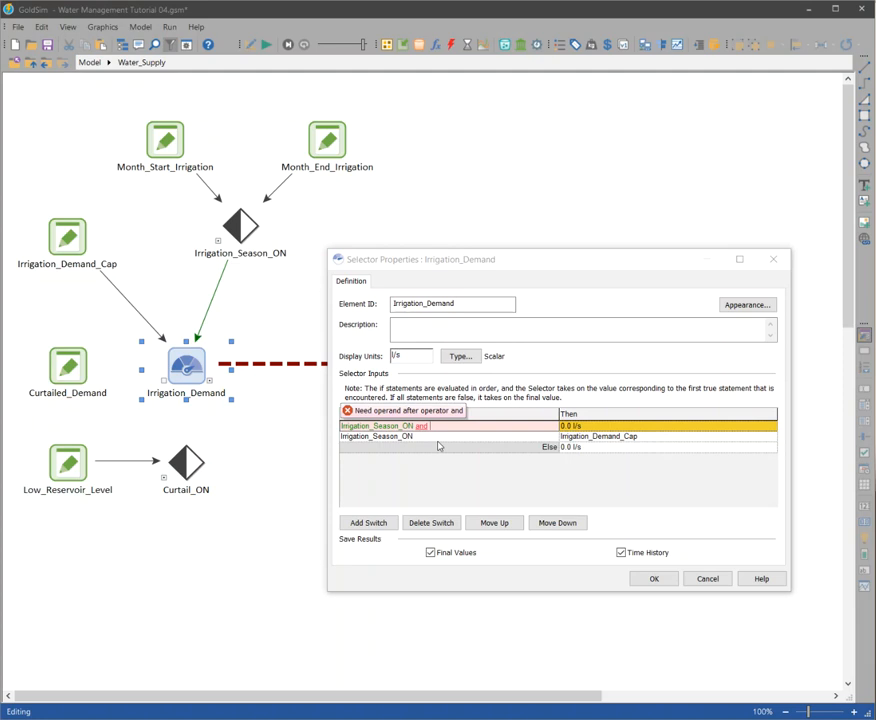
pyautogui.write('cur')
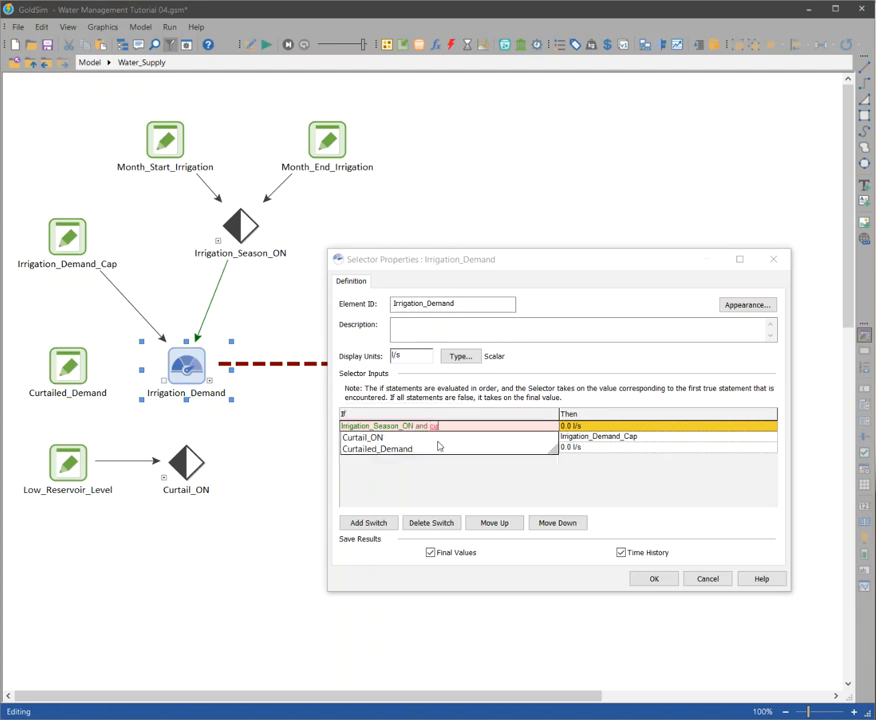
pyautogui.click(357, 441)
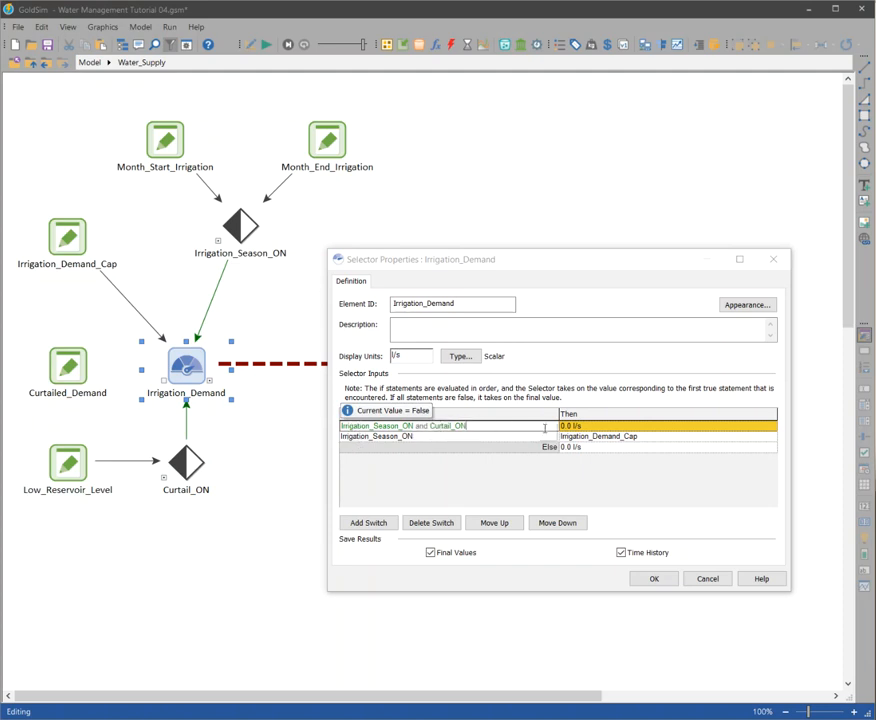
# - Set the first switch's Then value to Curtailed_Demand and accept the Irrigation_Demand selector properties
pyautogui.press('Tab')
pyautogui.write('cur')
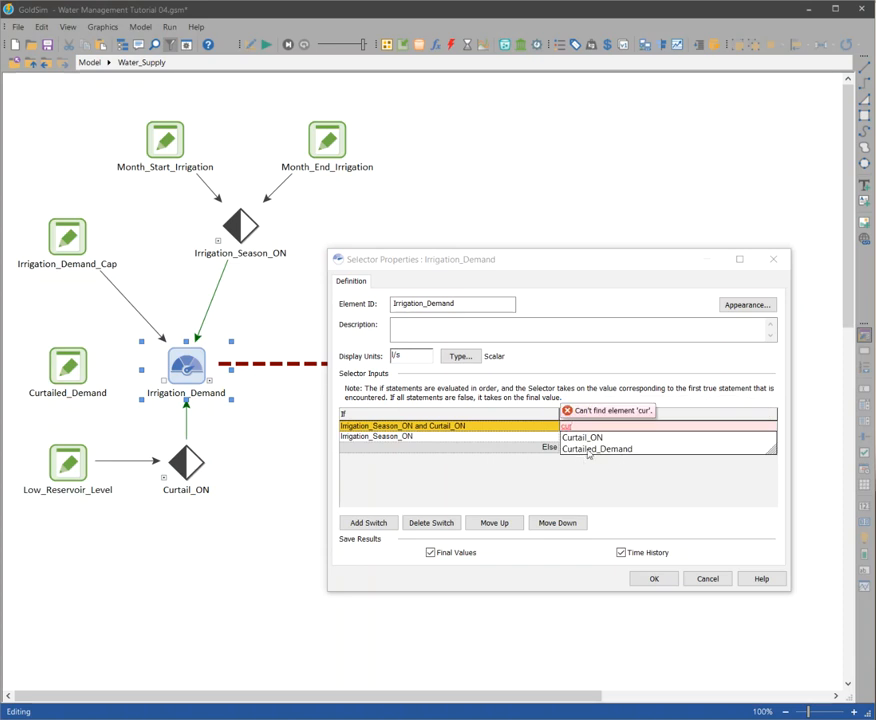
pyautogui.click(622, 449)
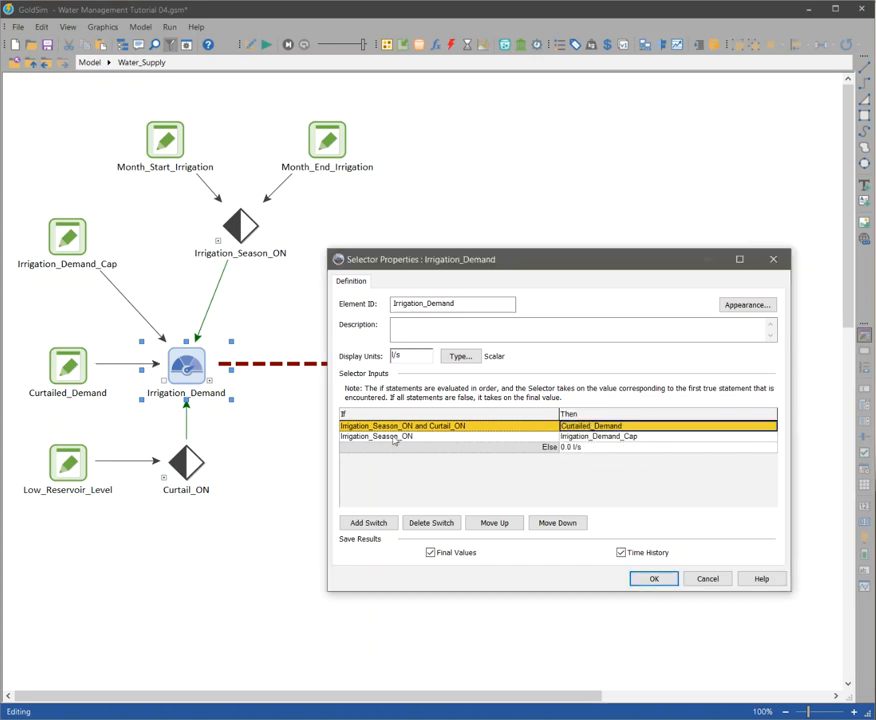
pyautogui.click(450, 437)
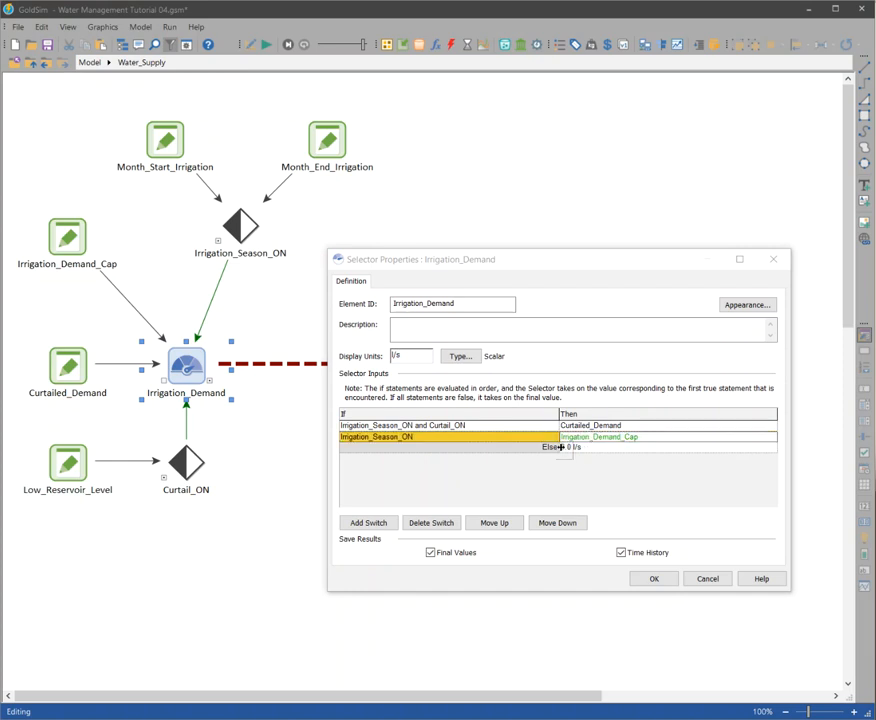
pyautogui.click(583, 447)
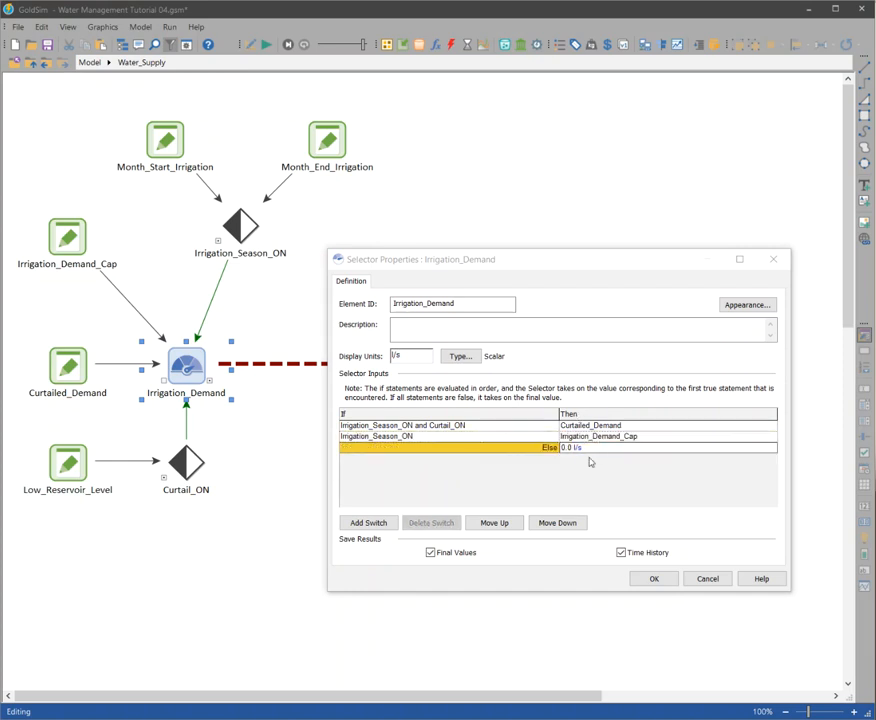
pyautogui.click(663, 584)
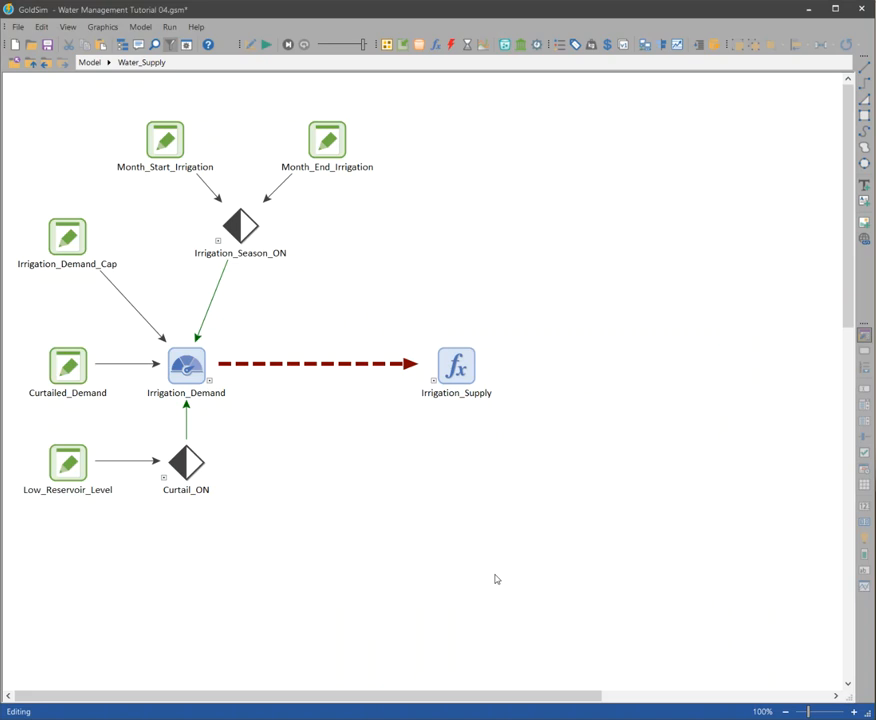
# - Return to the top-level Model container and bend the influence arrow from Depth to Water_Supply slightly
pyautogui.click(186, 366)
pyautogui.moveTo(195, 397)
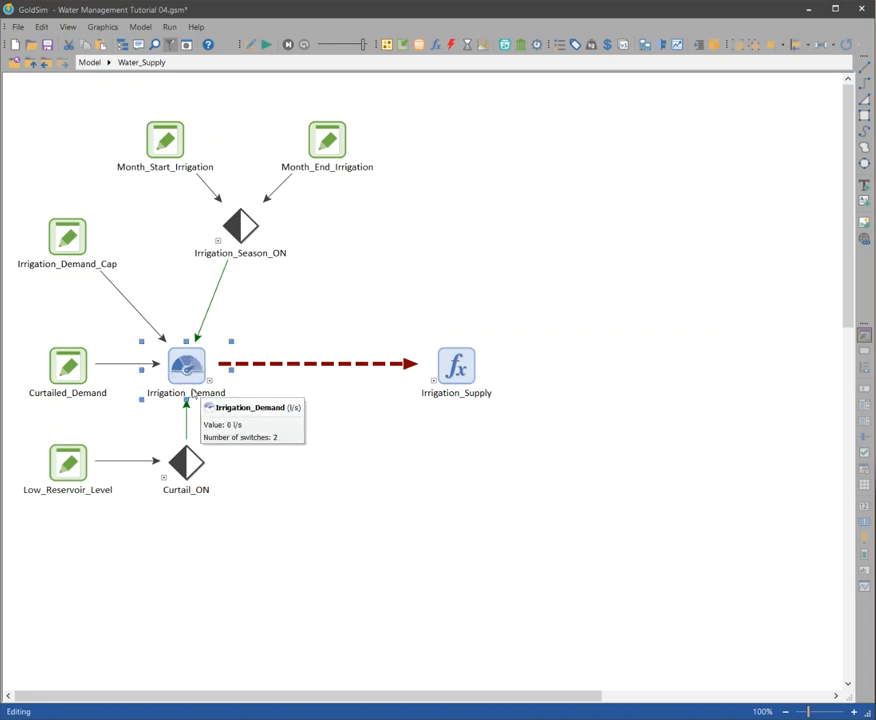
pyautogui.click(88, 66)
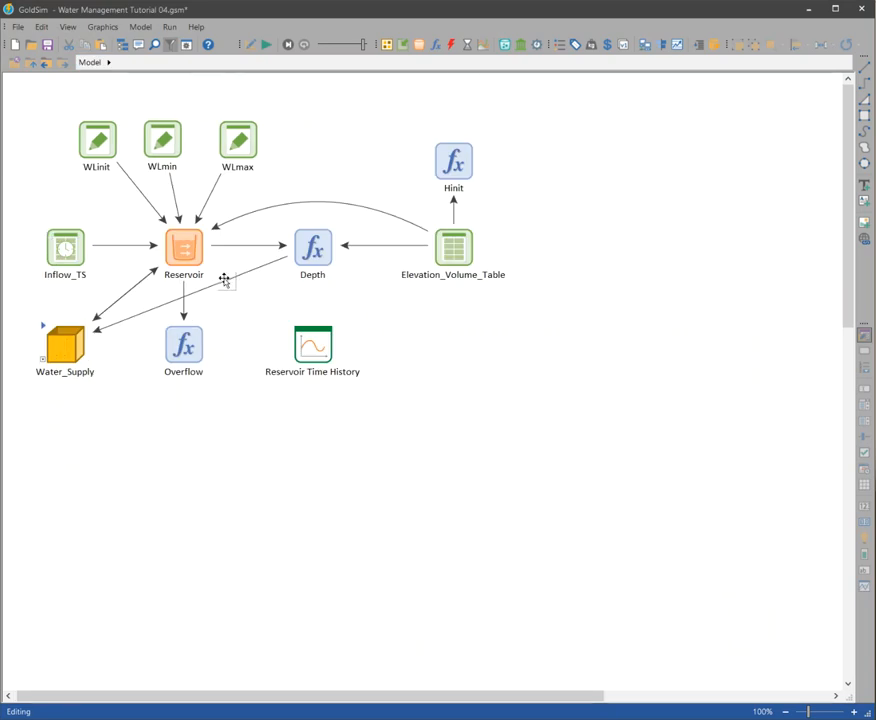
pyautogui.click(191, 295)
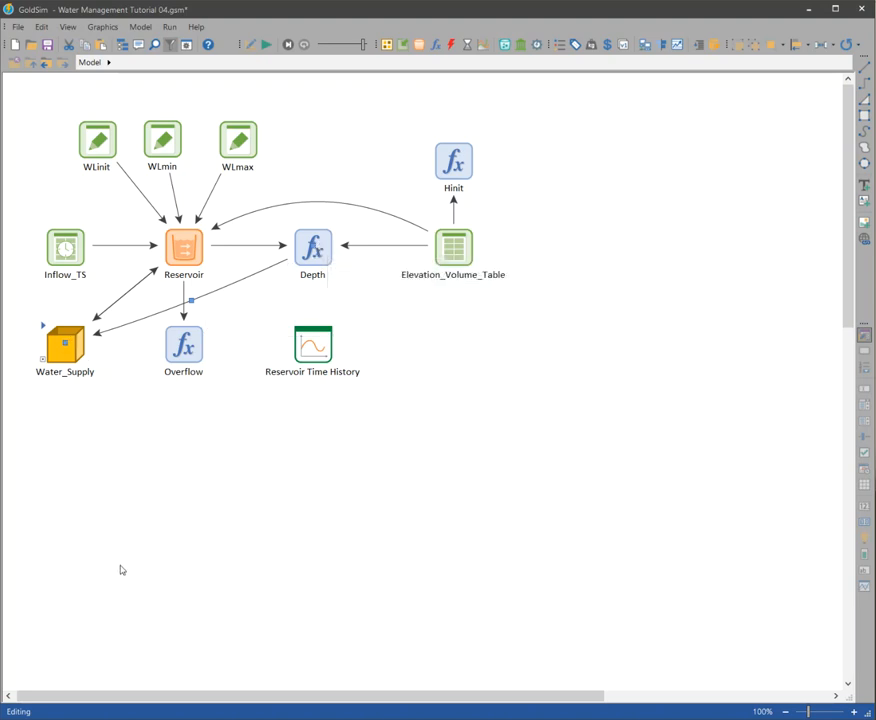
# - Run the simulation and open the Reservoir Time History result chart
pyautogui.click(265, 44)
pyautogui.click(433, 389)
pyautogui.click(310, 340)
pyautogui.doubleClick(310, 340)
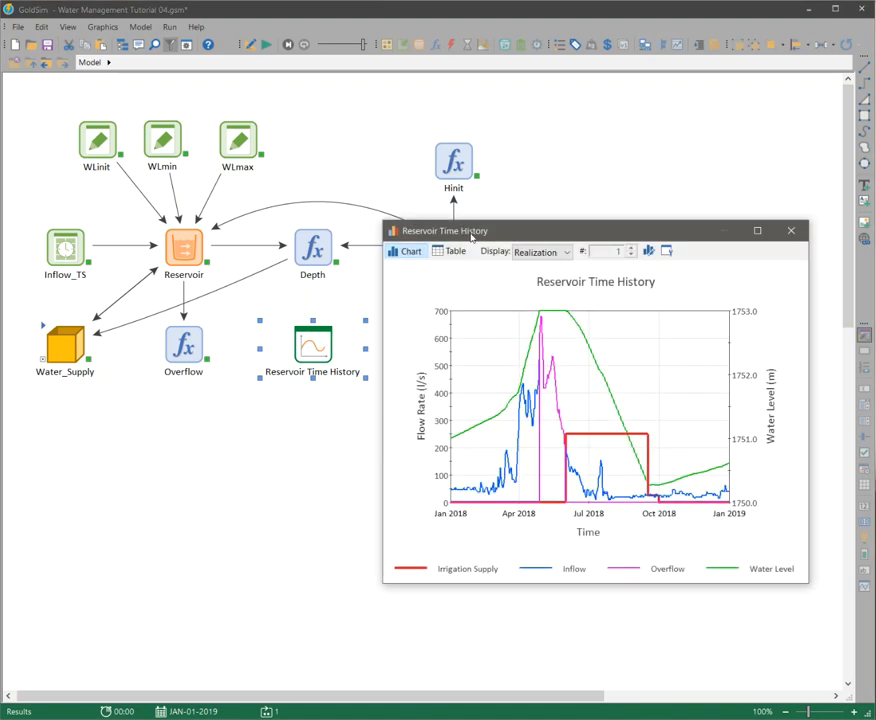
# - Zoom the chart to about late August through October, examine irrigation supply and water level around the curtailment, and close the chart
pyautogui.moveTo(614, 461); pyautogui.dragTo(668, 548)
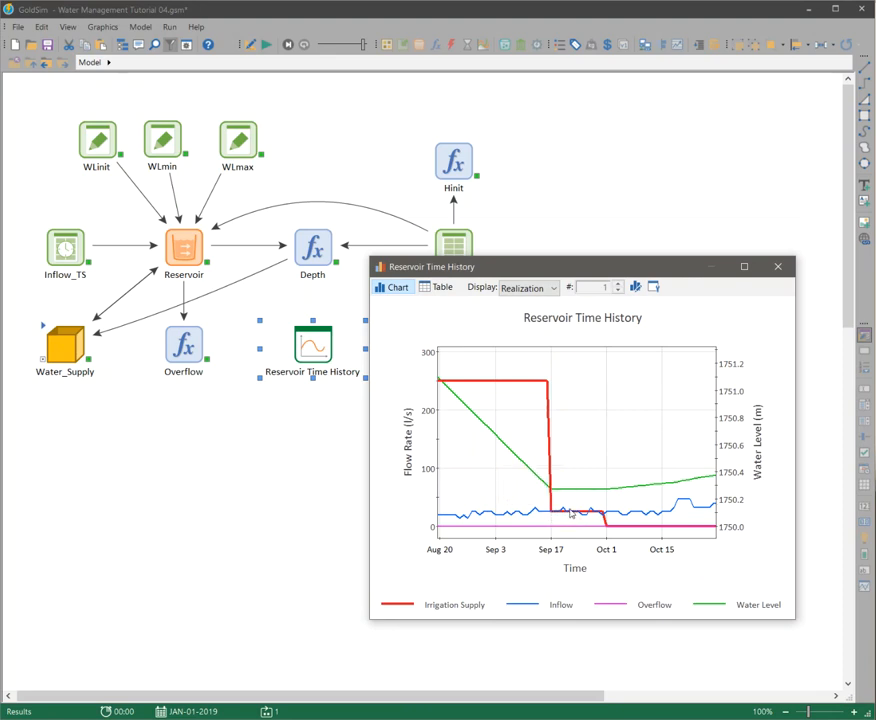
pyautogui.moveTo(561, 518)
pyautogui.moveTo(550, 490)
pyautogui.moveTo(583, 492)
pyautogui.moveTo(555, 529)
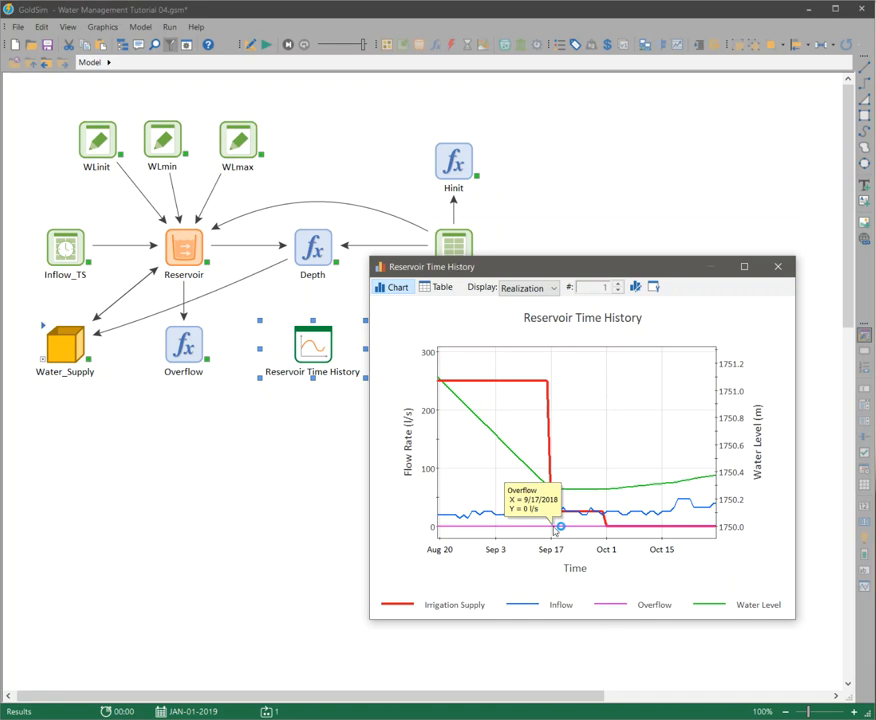
pyautogui.click(779, 277)
pyautogui.click(346, 426)
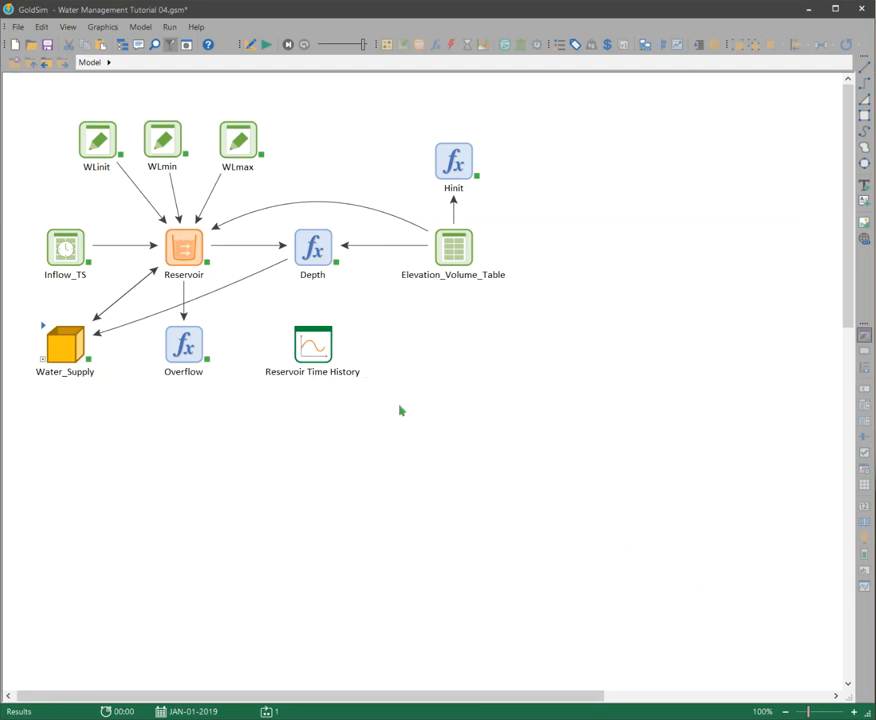